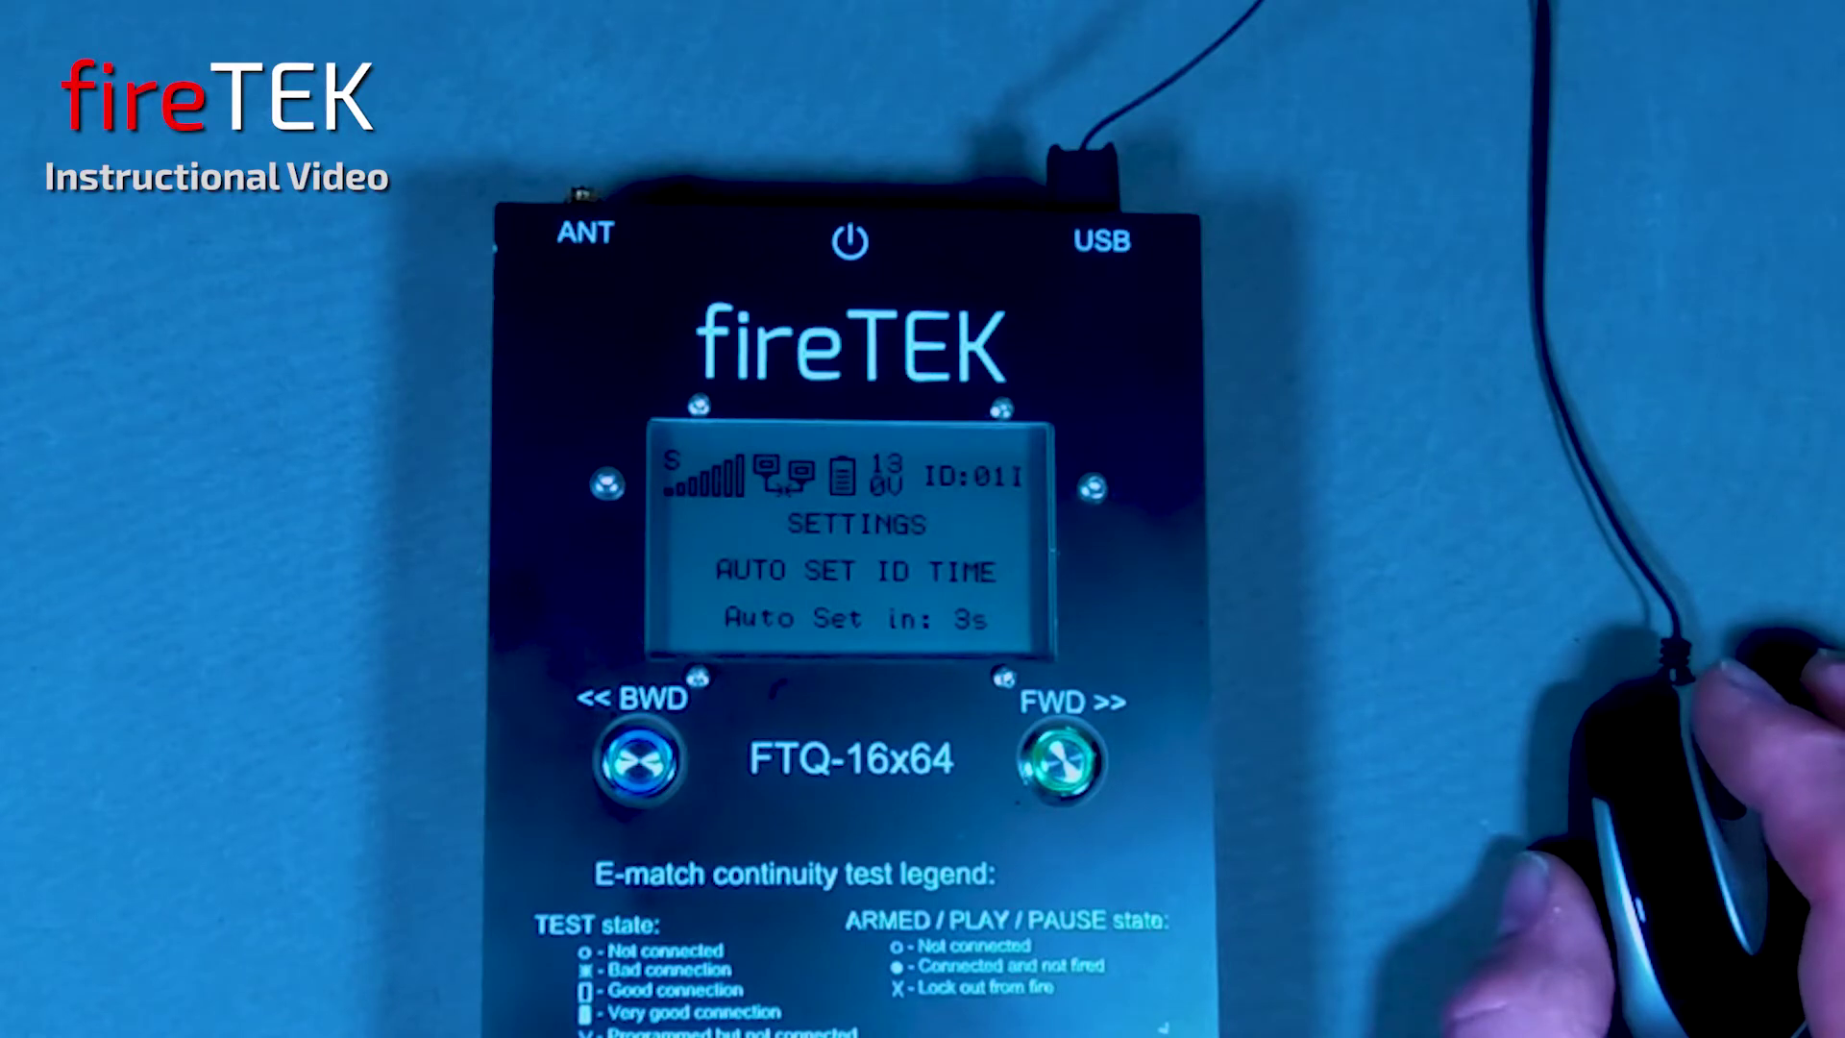
Advance the FTQ-16x64 settings past BUZZER, skip Factory Reset, and reach Save Configuration?
click(1720, 749)
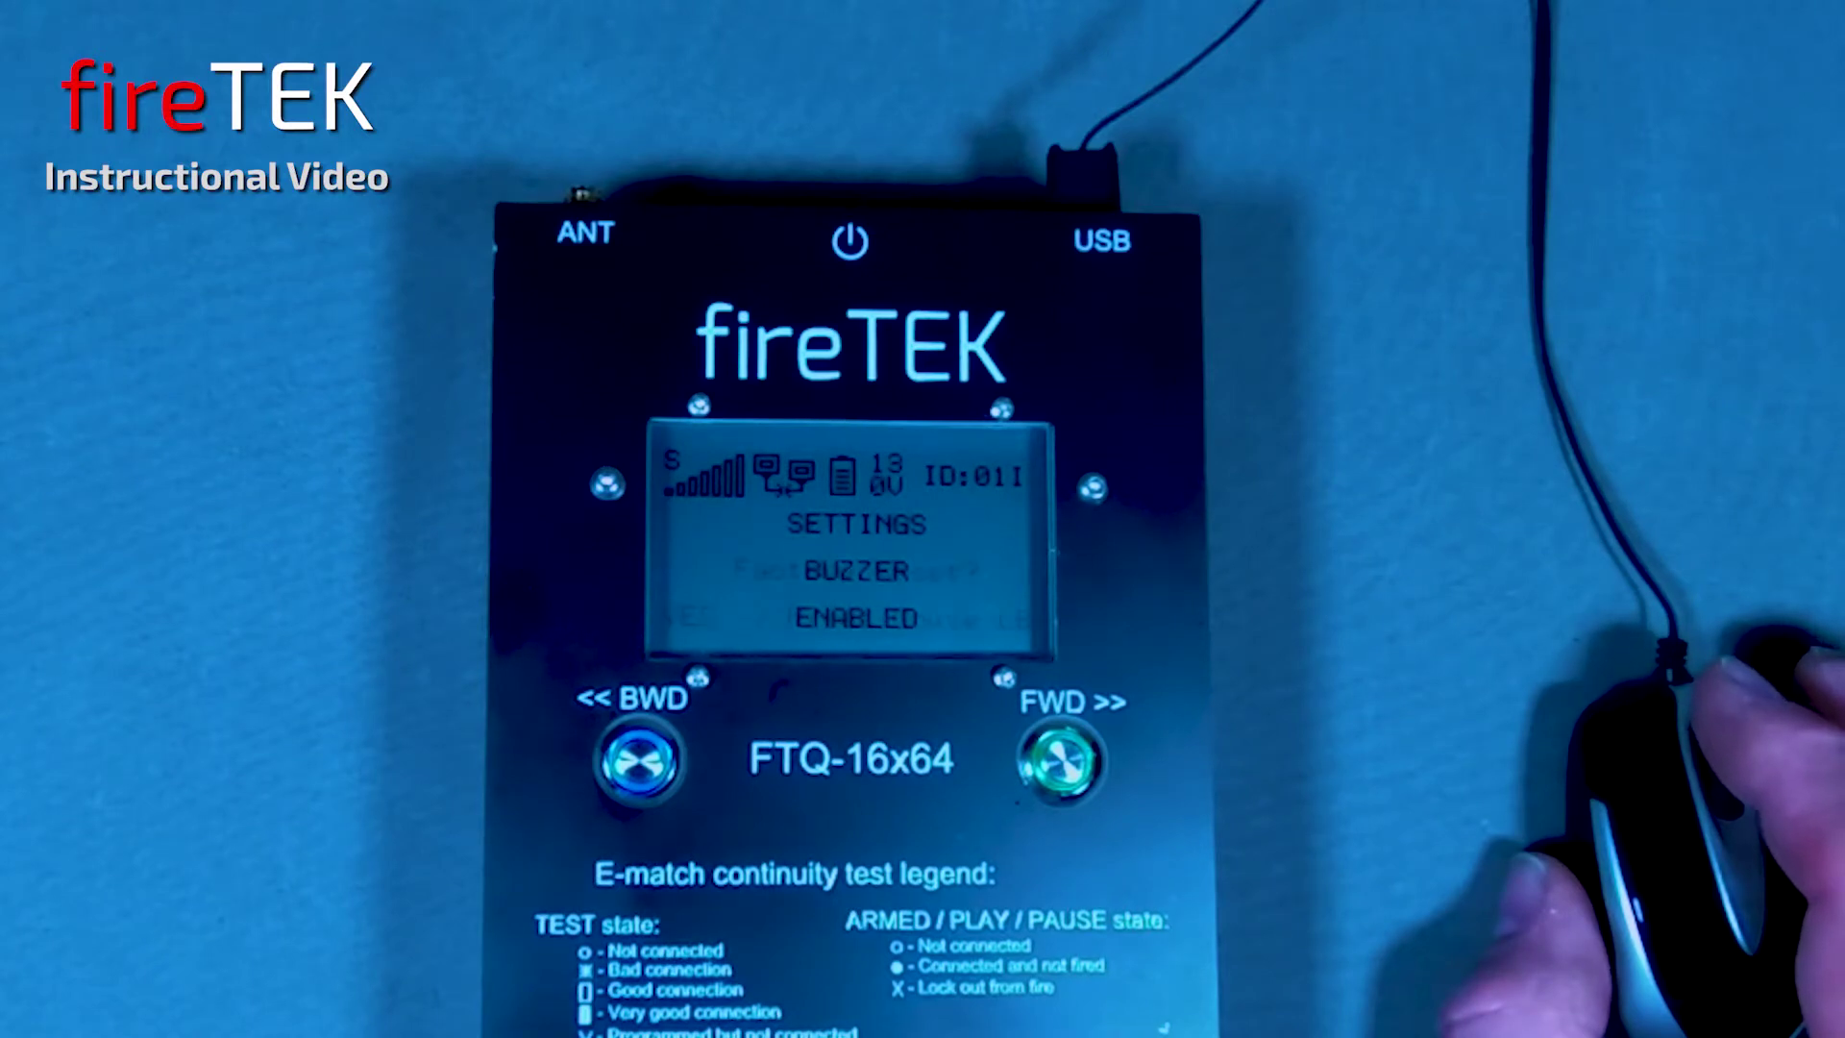
click(1720, 749)
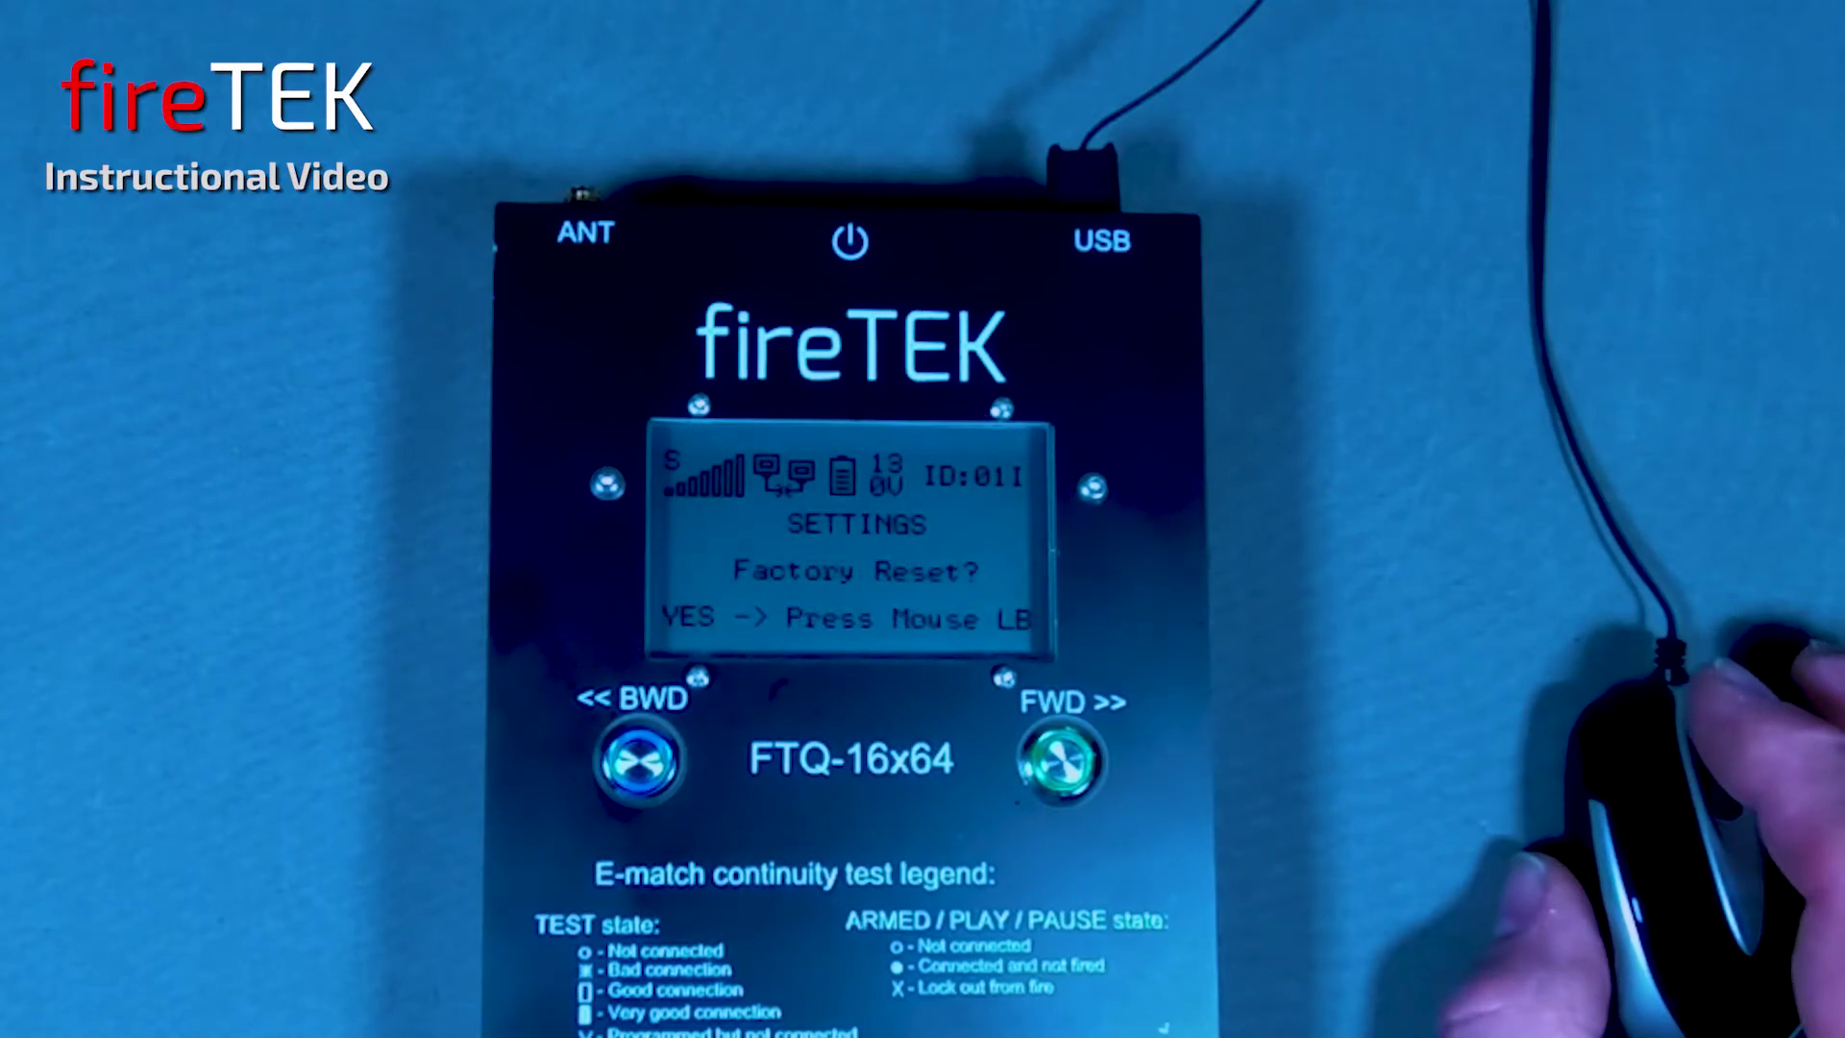
right_click(1758, 701)
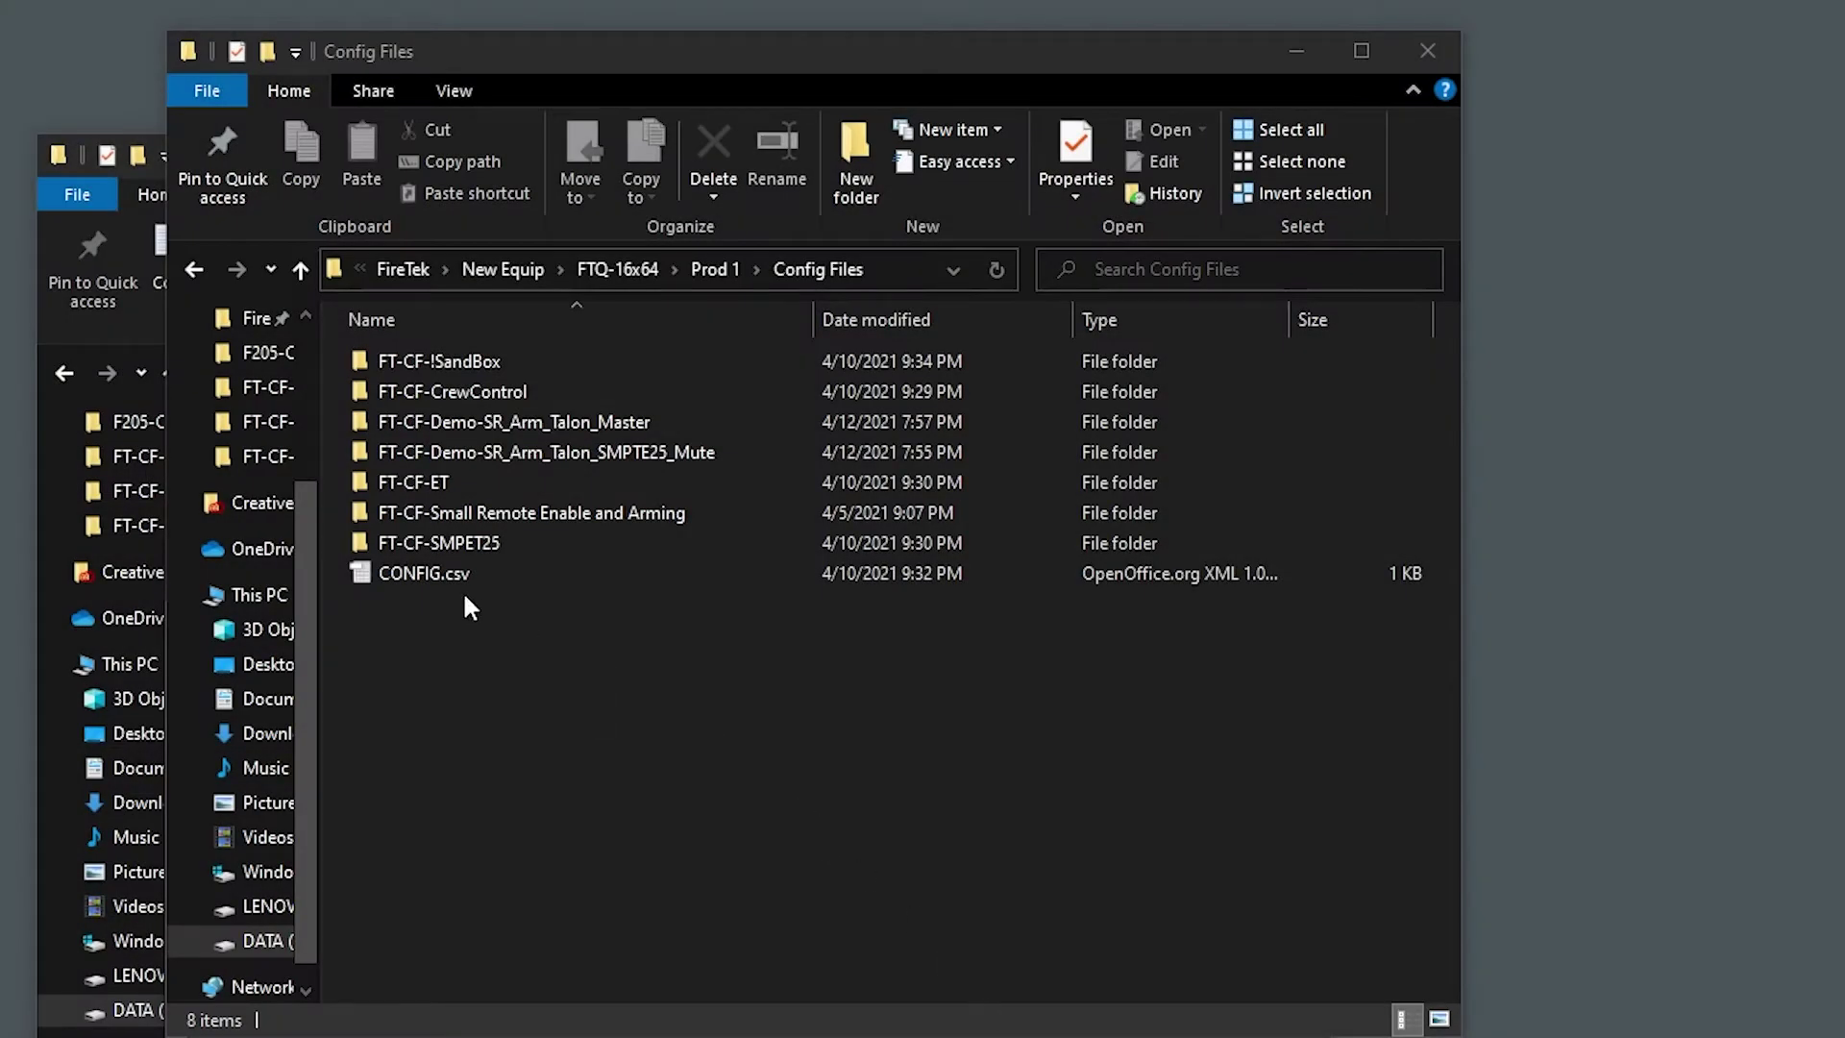
Open the FT-CF-Demo-SR_Arm_Talon_SMPTE25_Mute folder from Config Files.
click(552, 576)
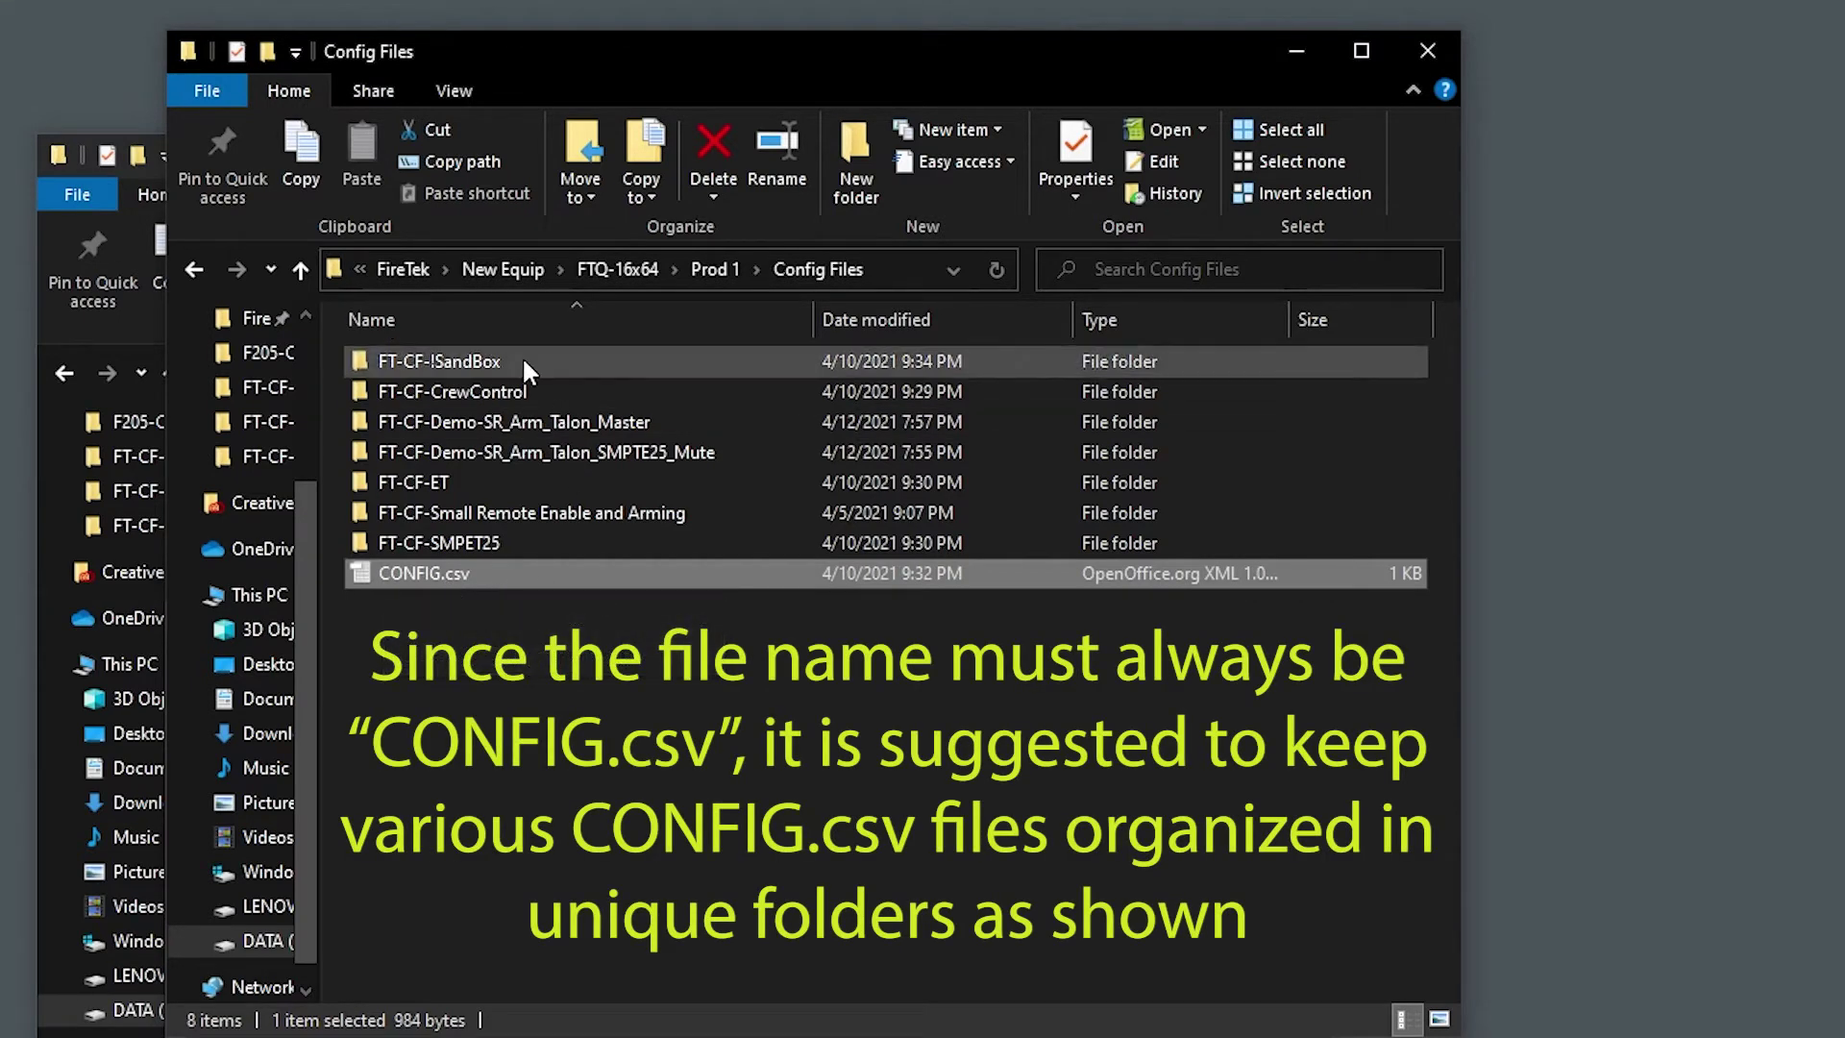
click(578, 453)
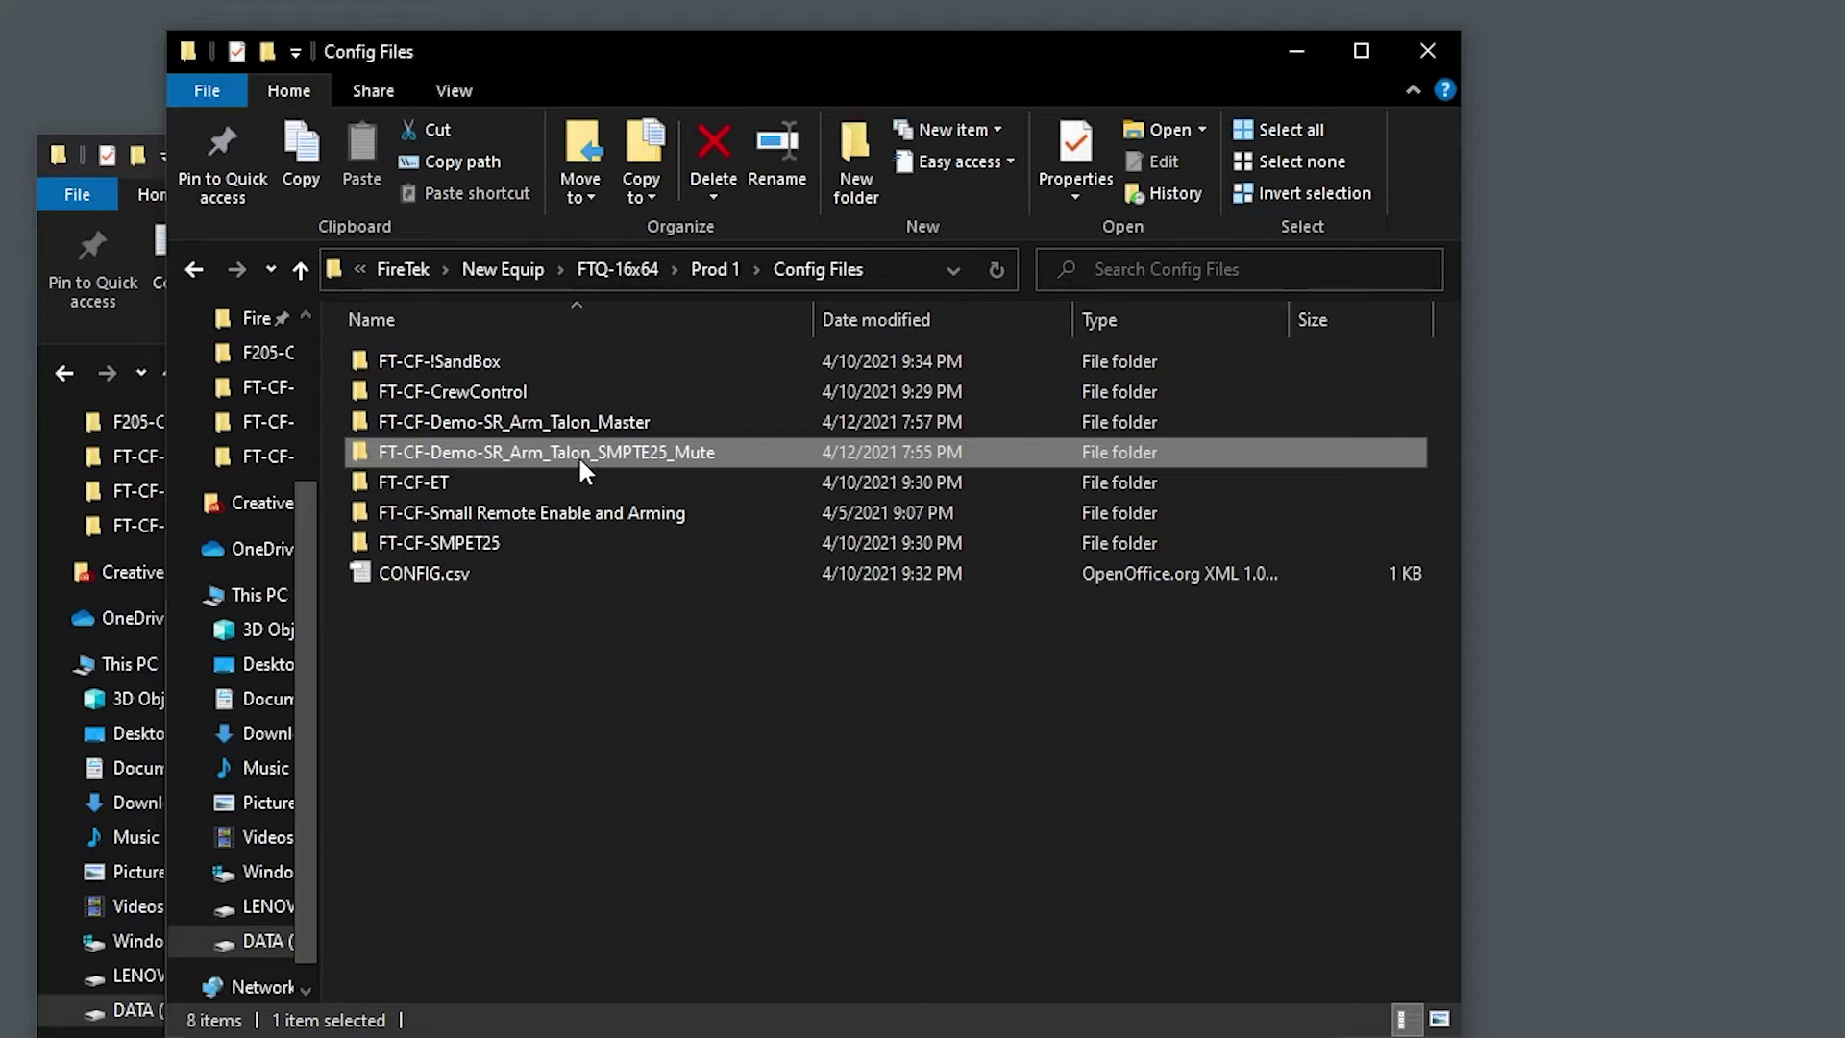
double_click(580, 455)
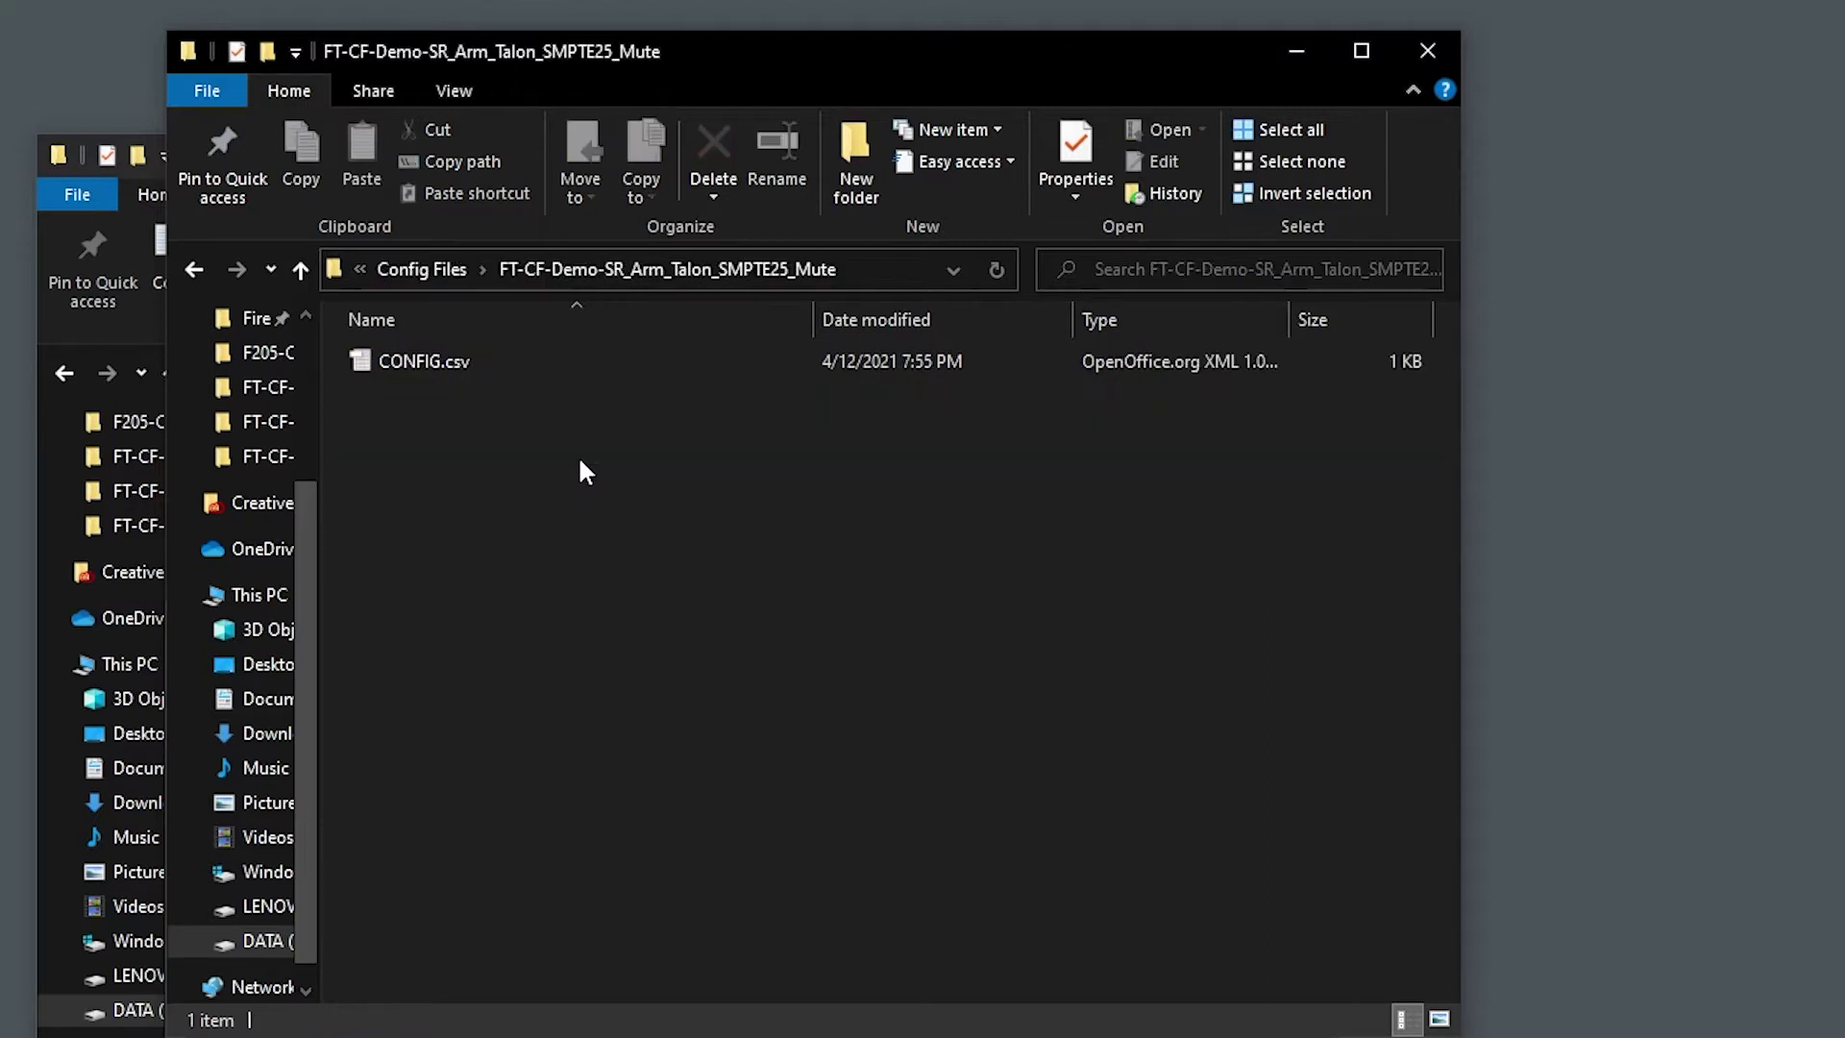
Open CONFIG.csv in Calc and review its Value and Details columns.
double_click(438, 369)
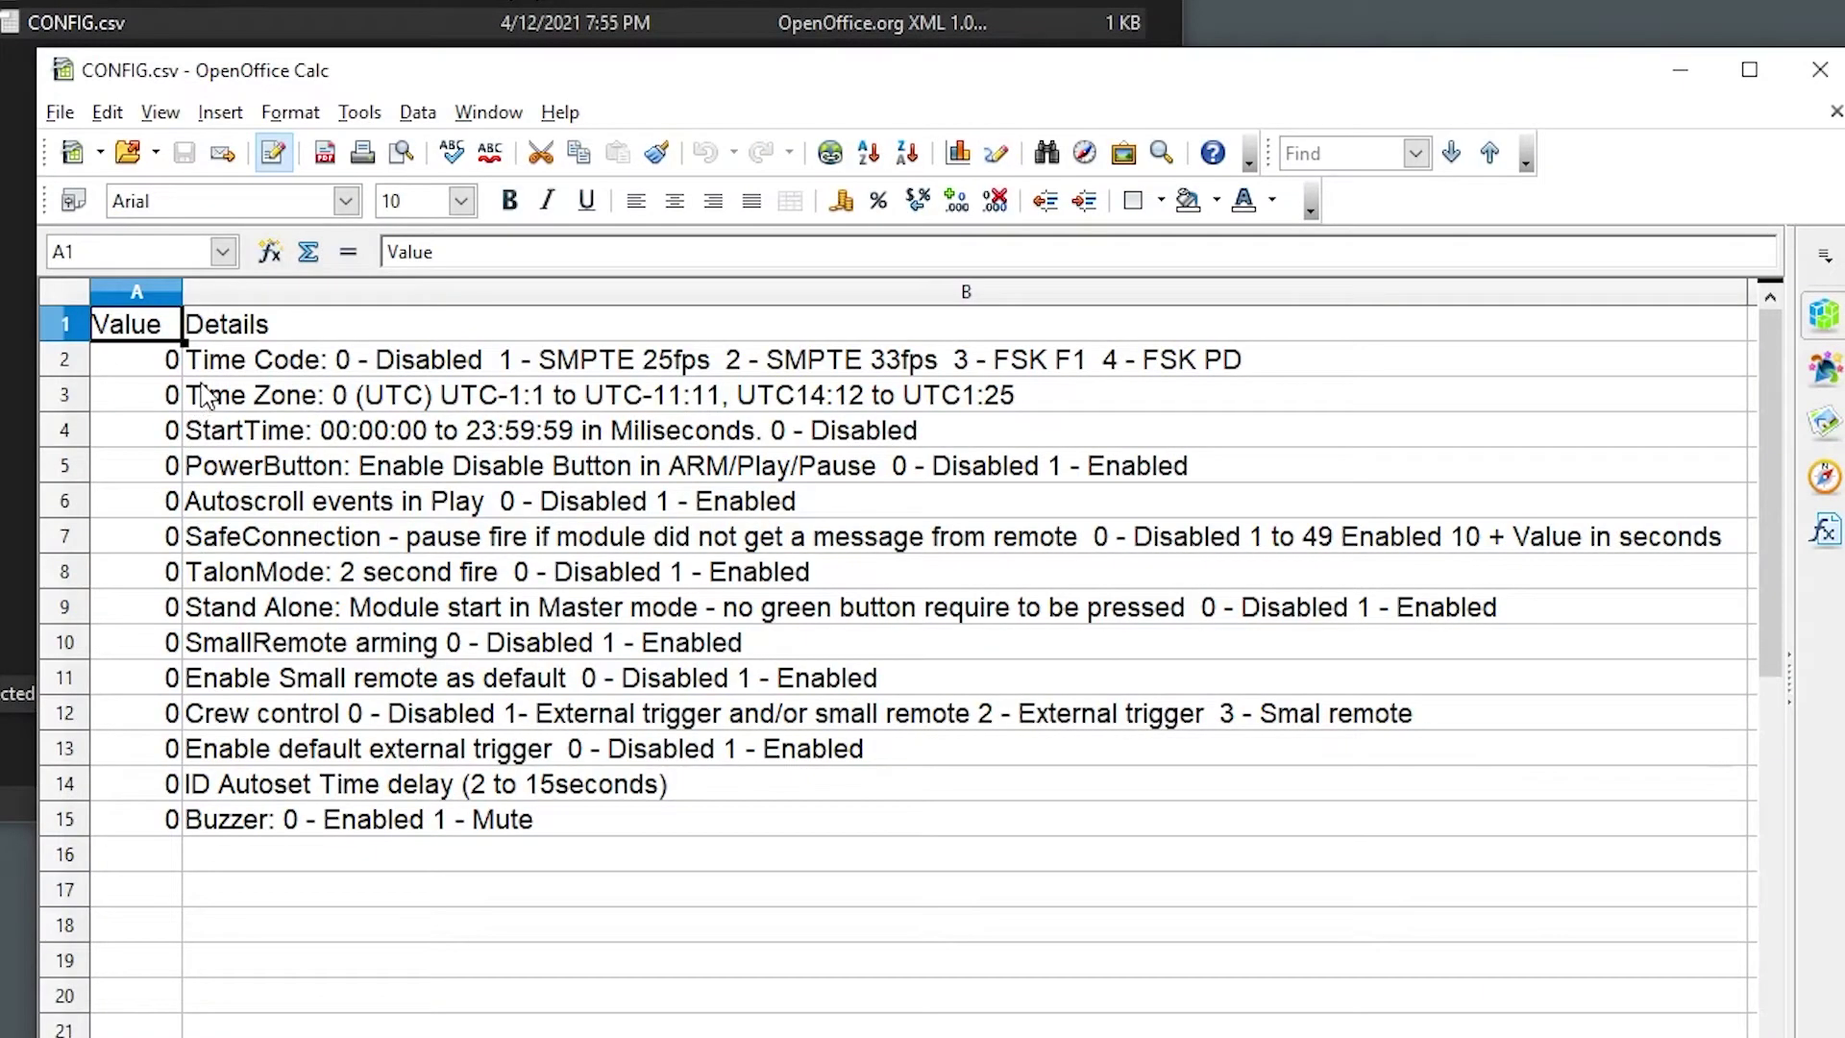
drag(149, 370, 123, 847)
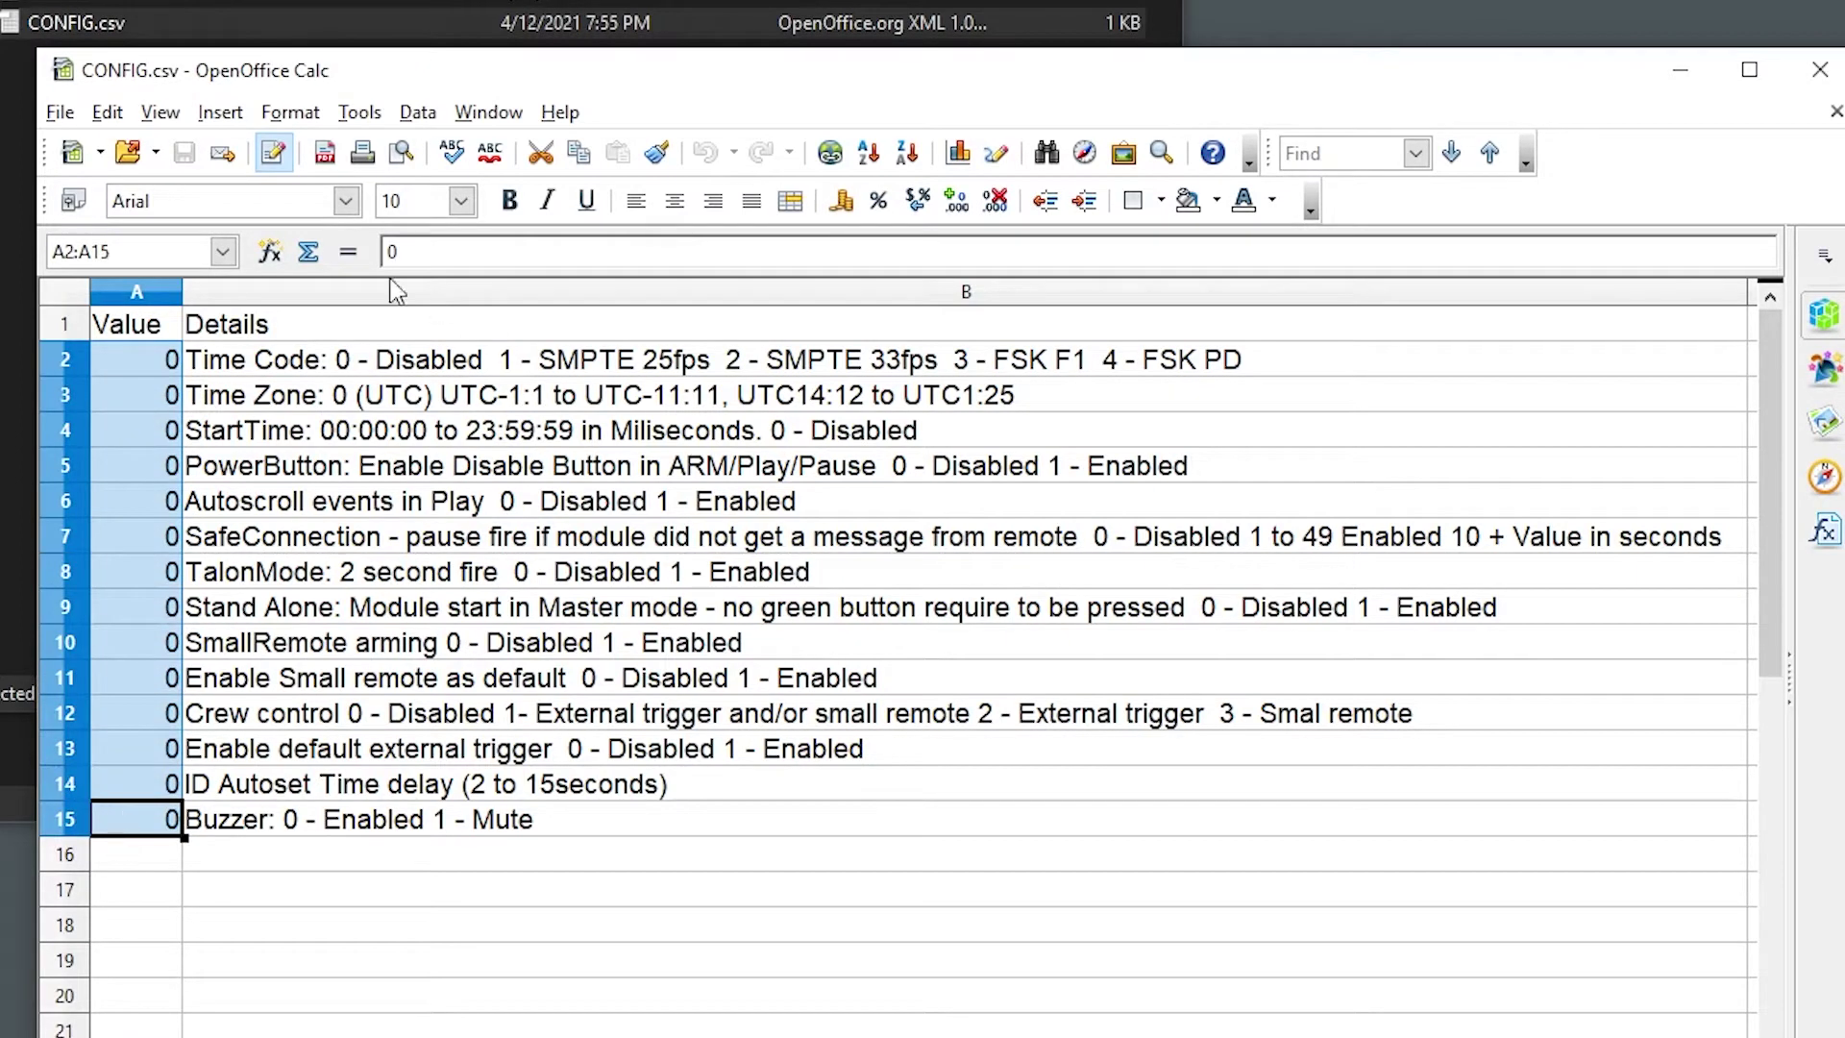
click(125, 293)
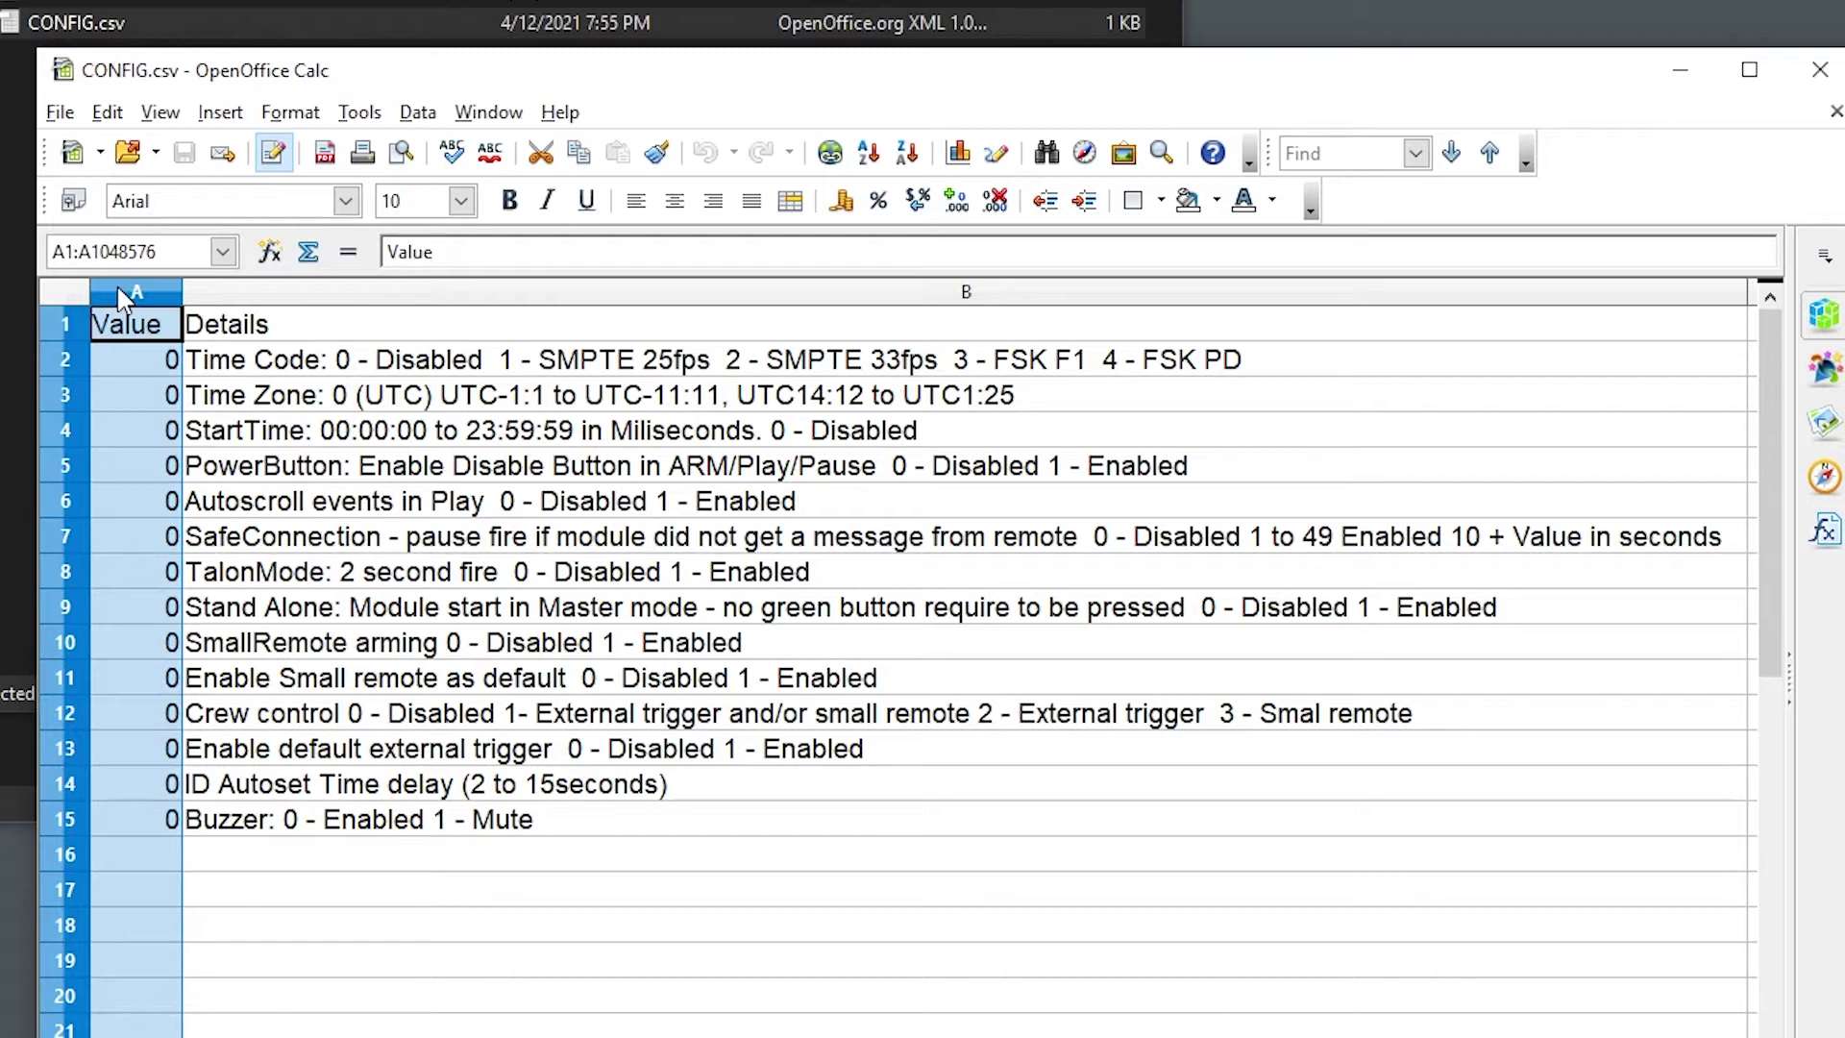
click(401, 293)
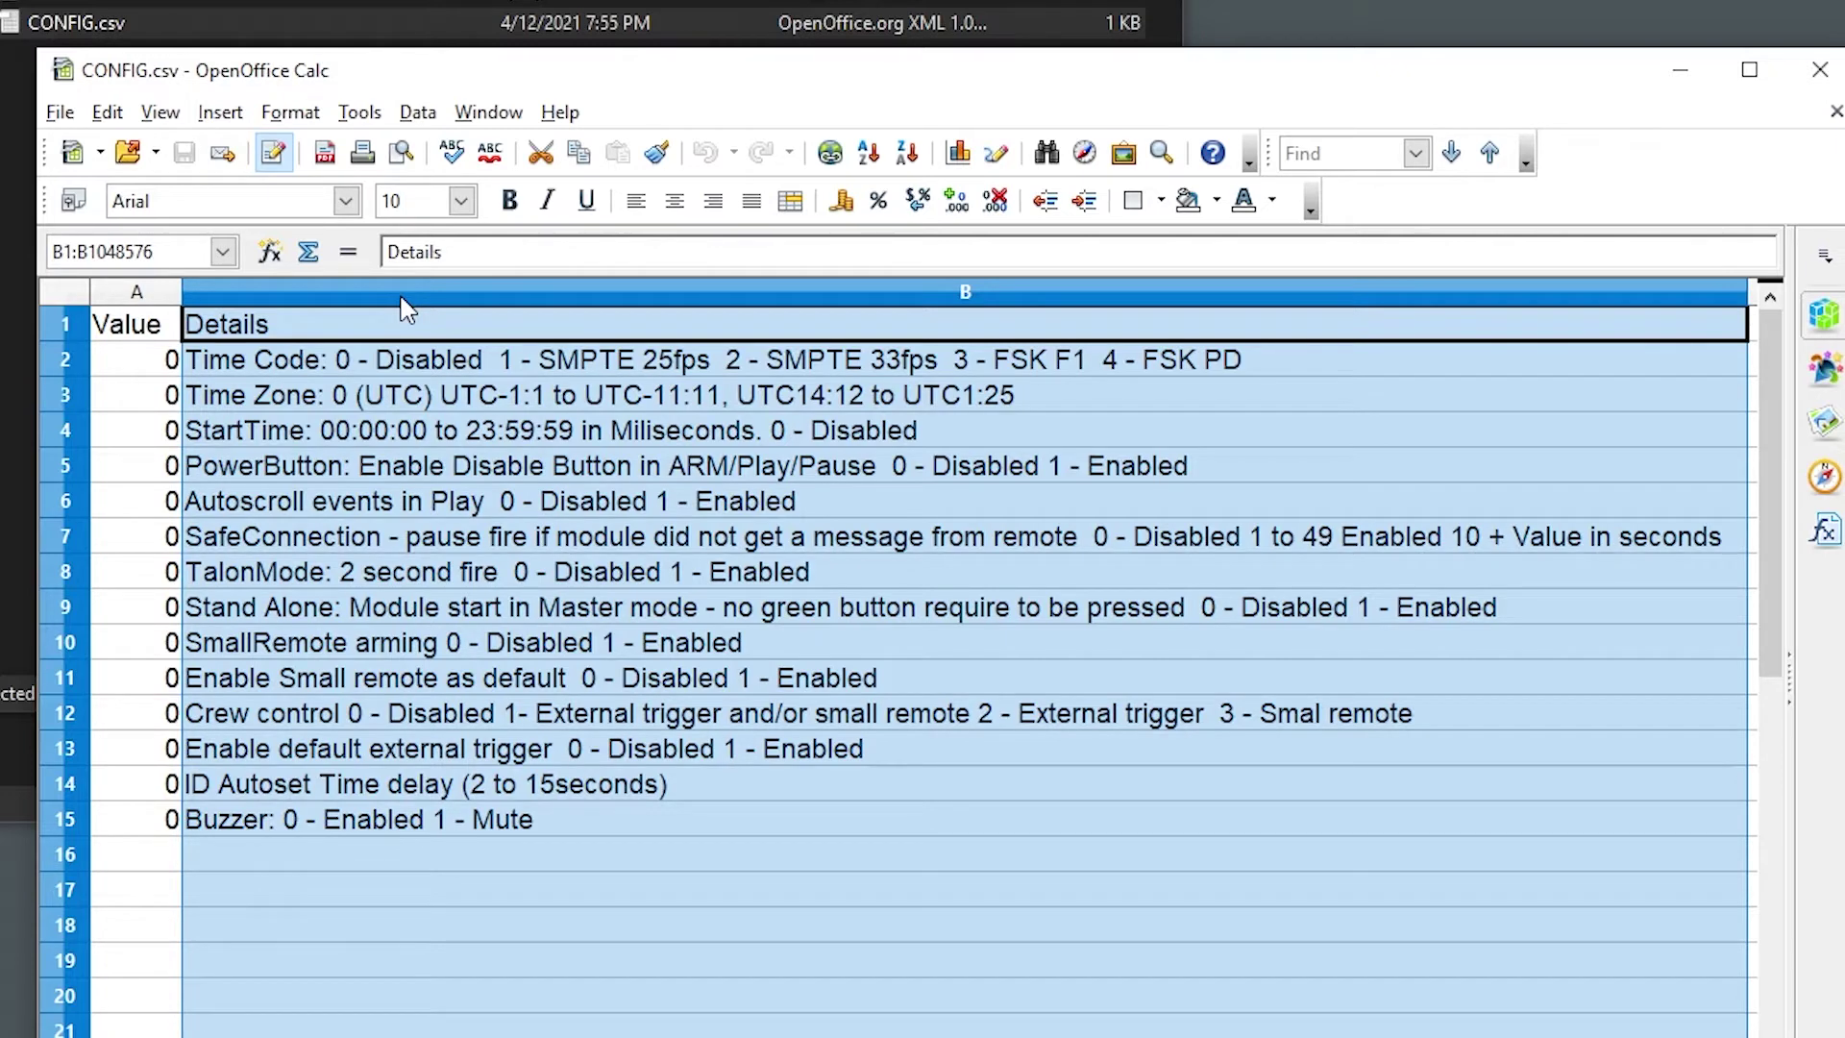
click(156, 365)
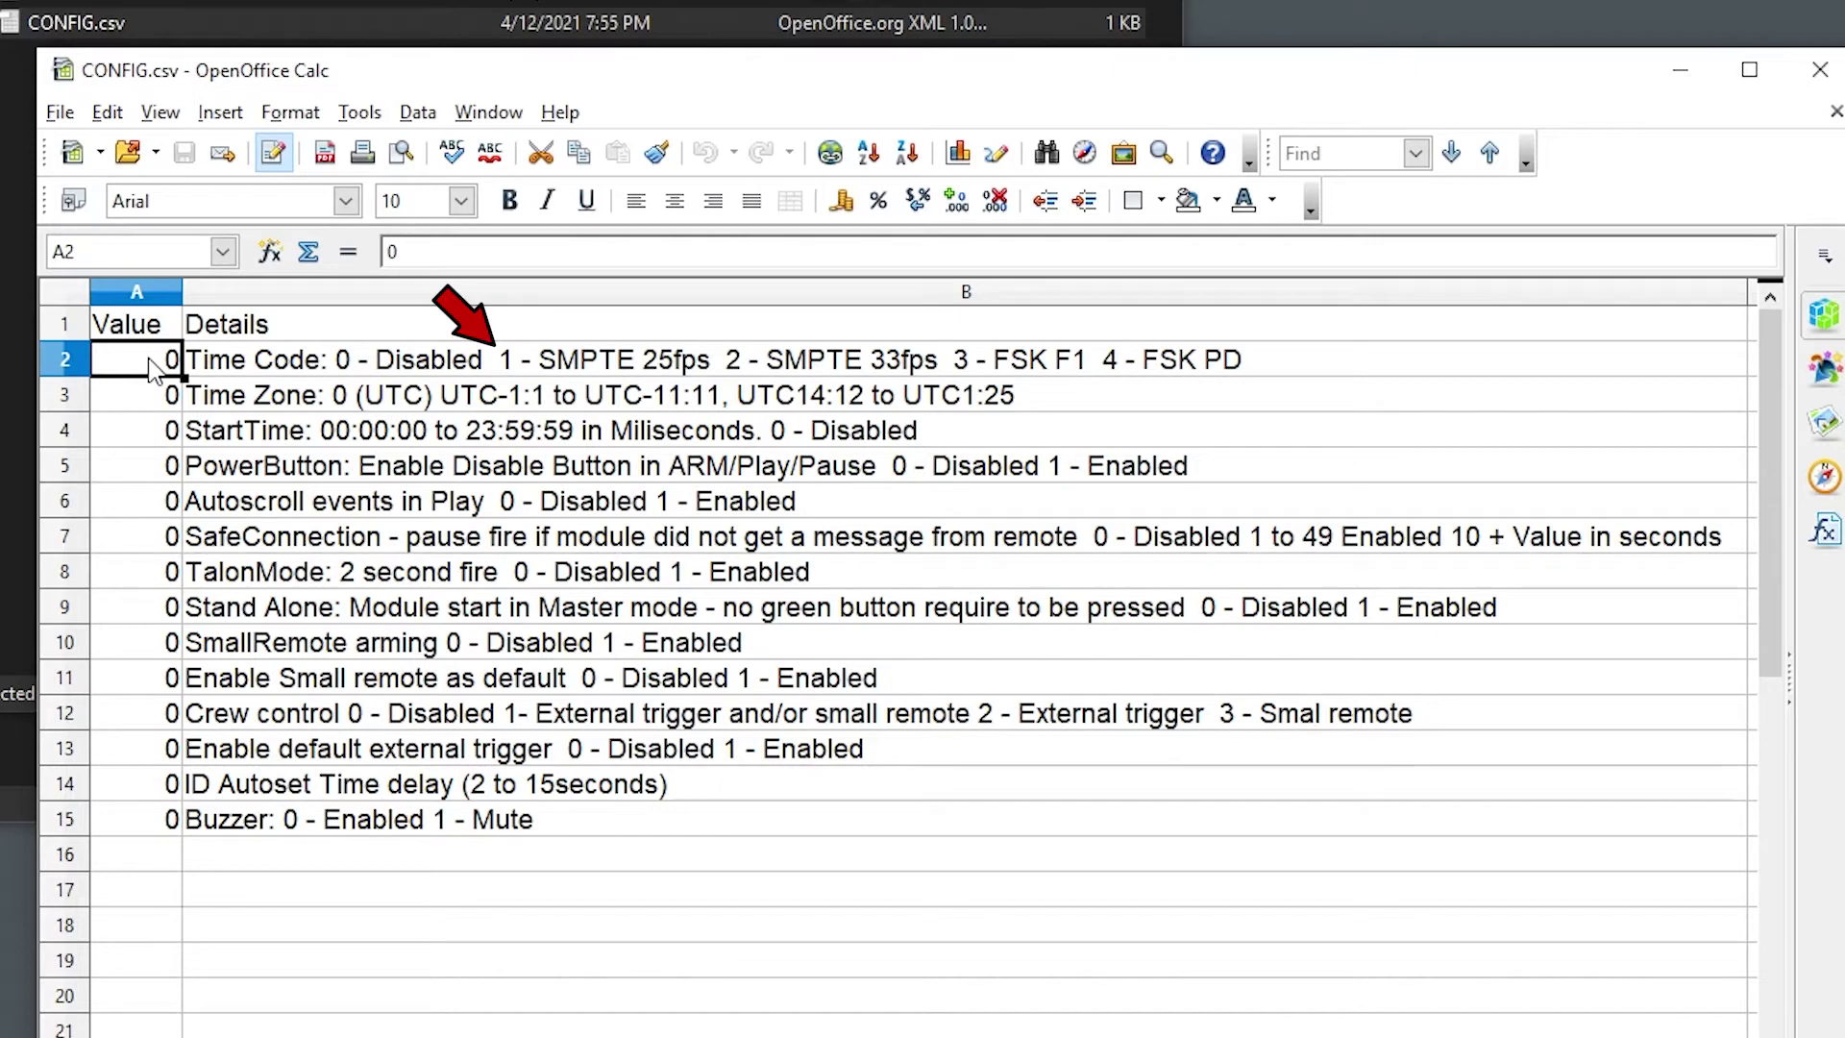
Enter 1 for Time Code (A2), TalonMode (A8) and Stand Alone (A9).
text(1)
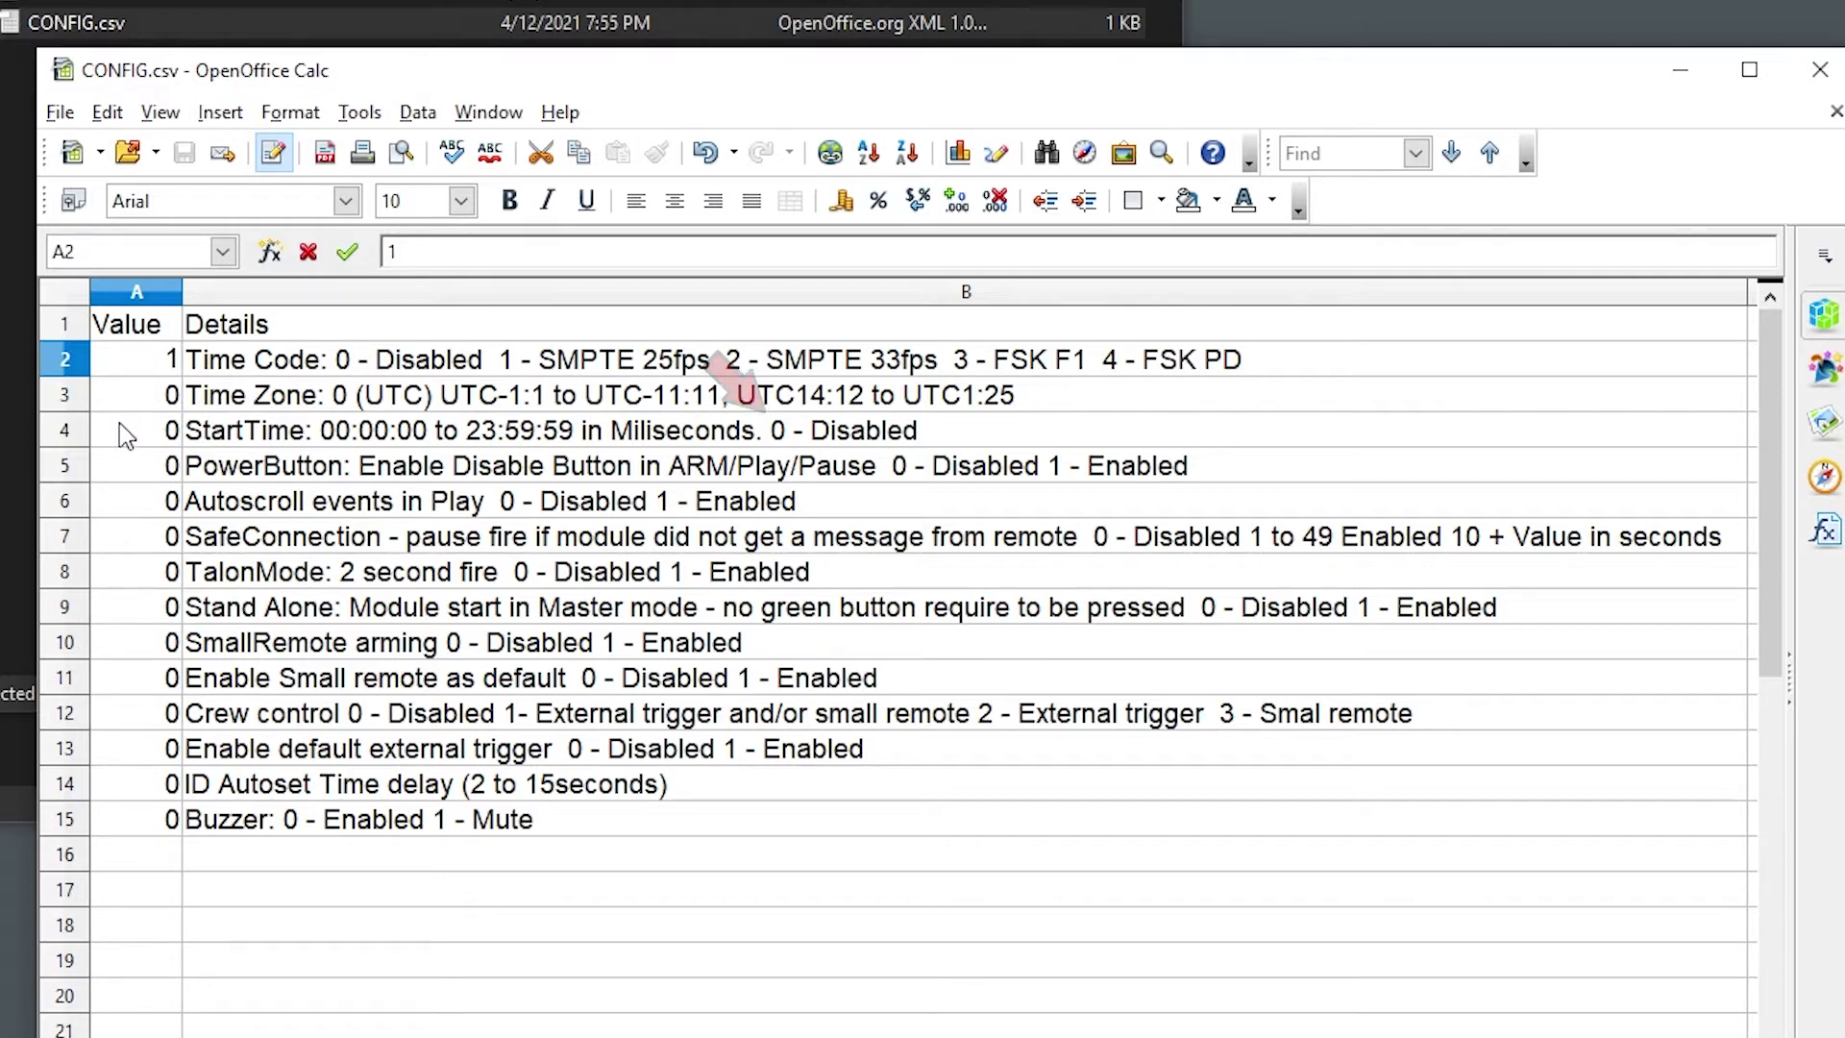
click(119, 430)
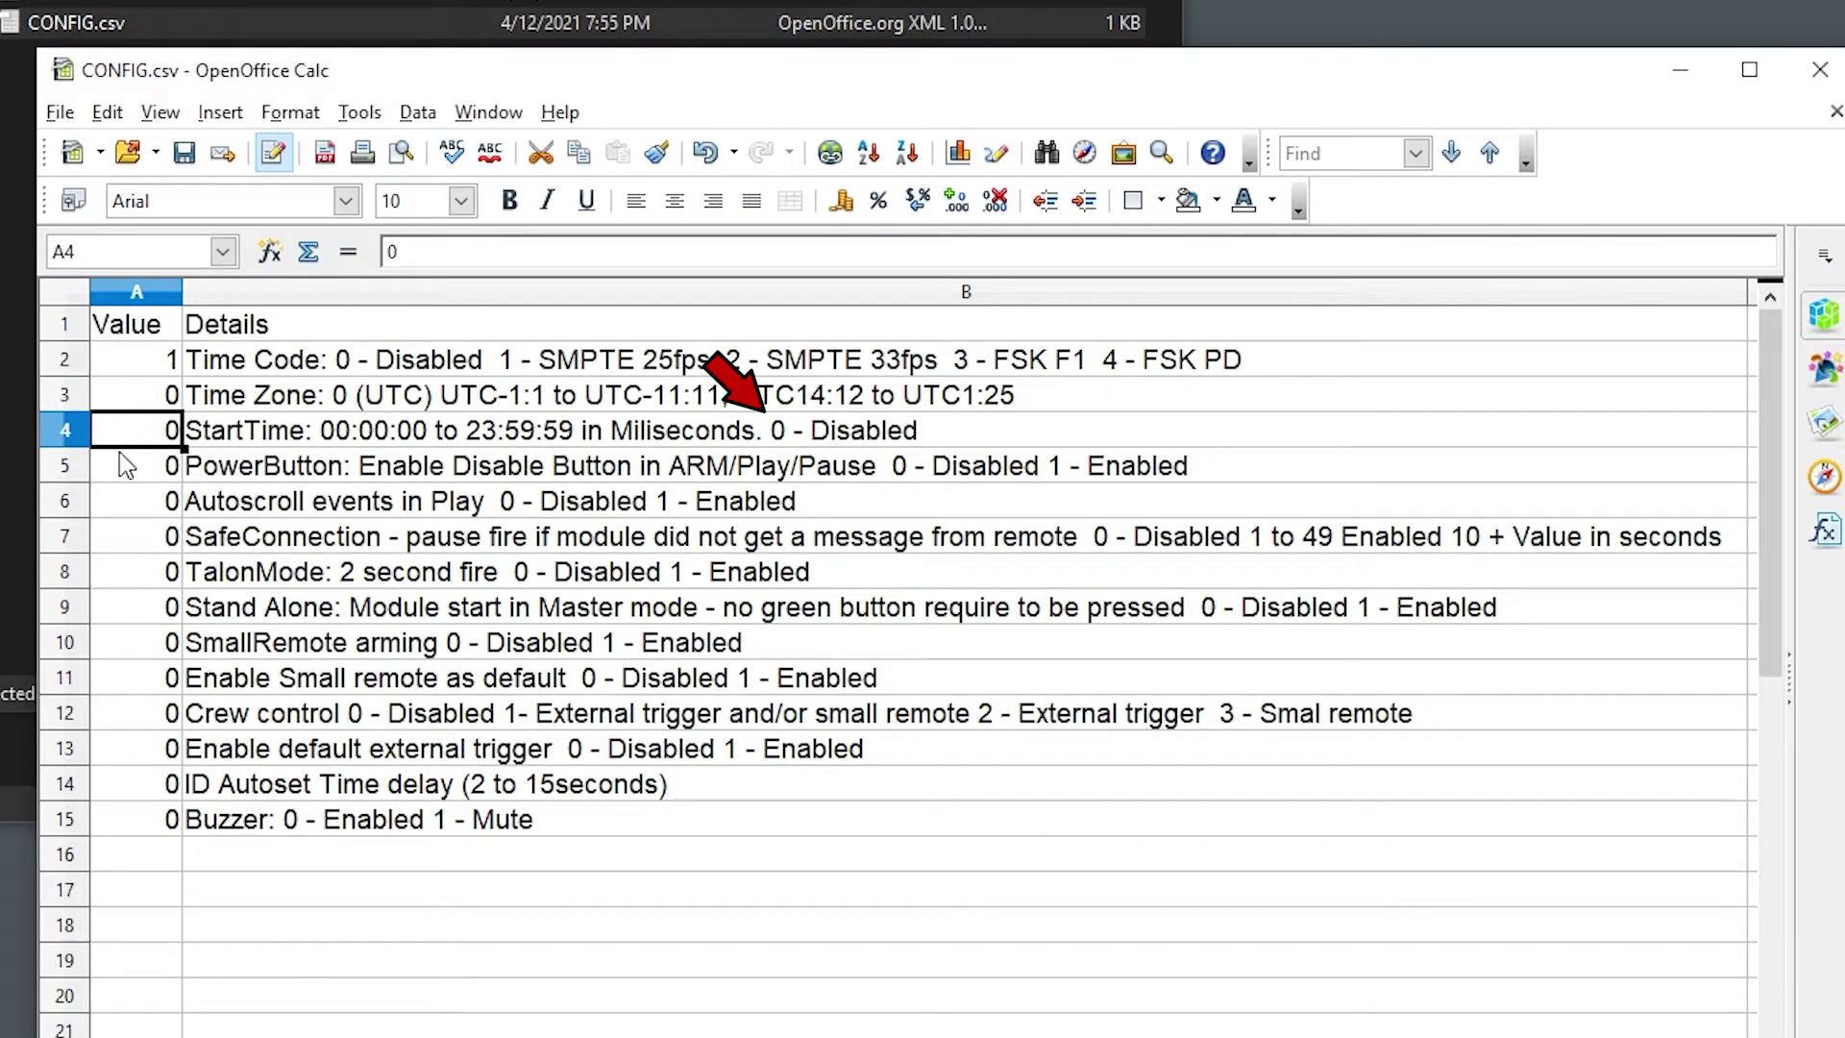
click(131, 474)
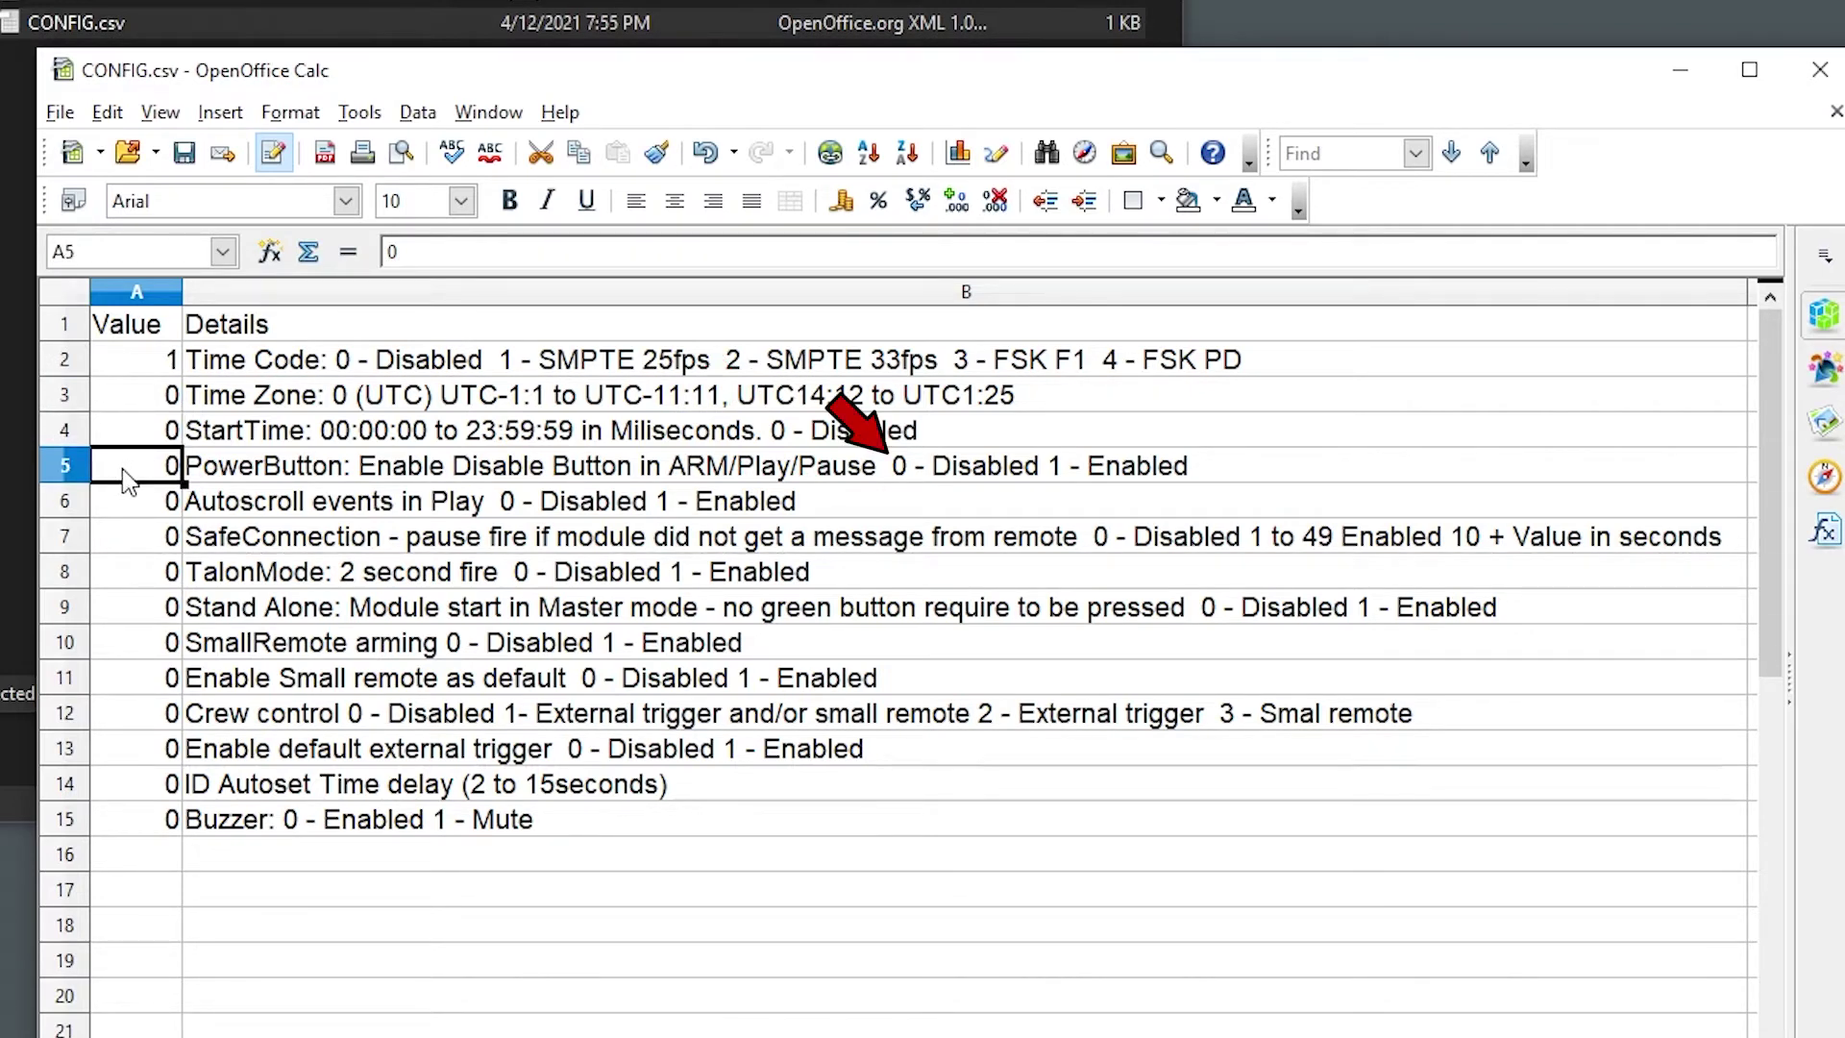
click(128, 509)
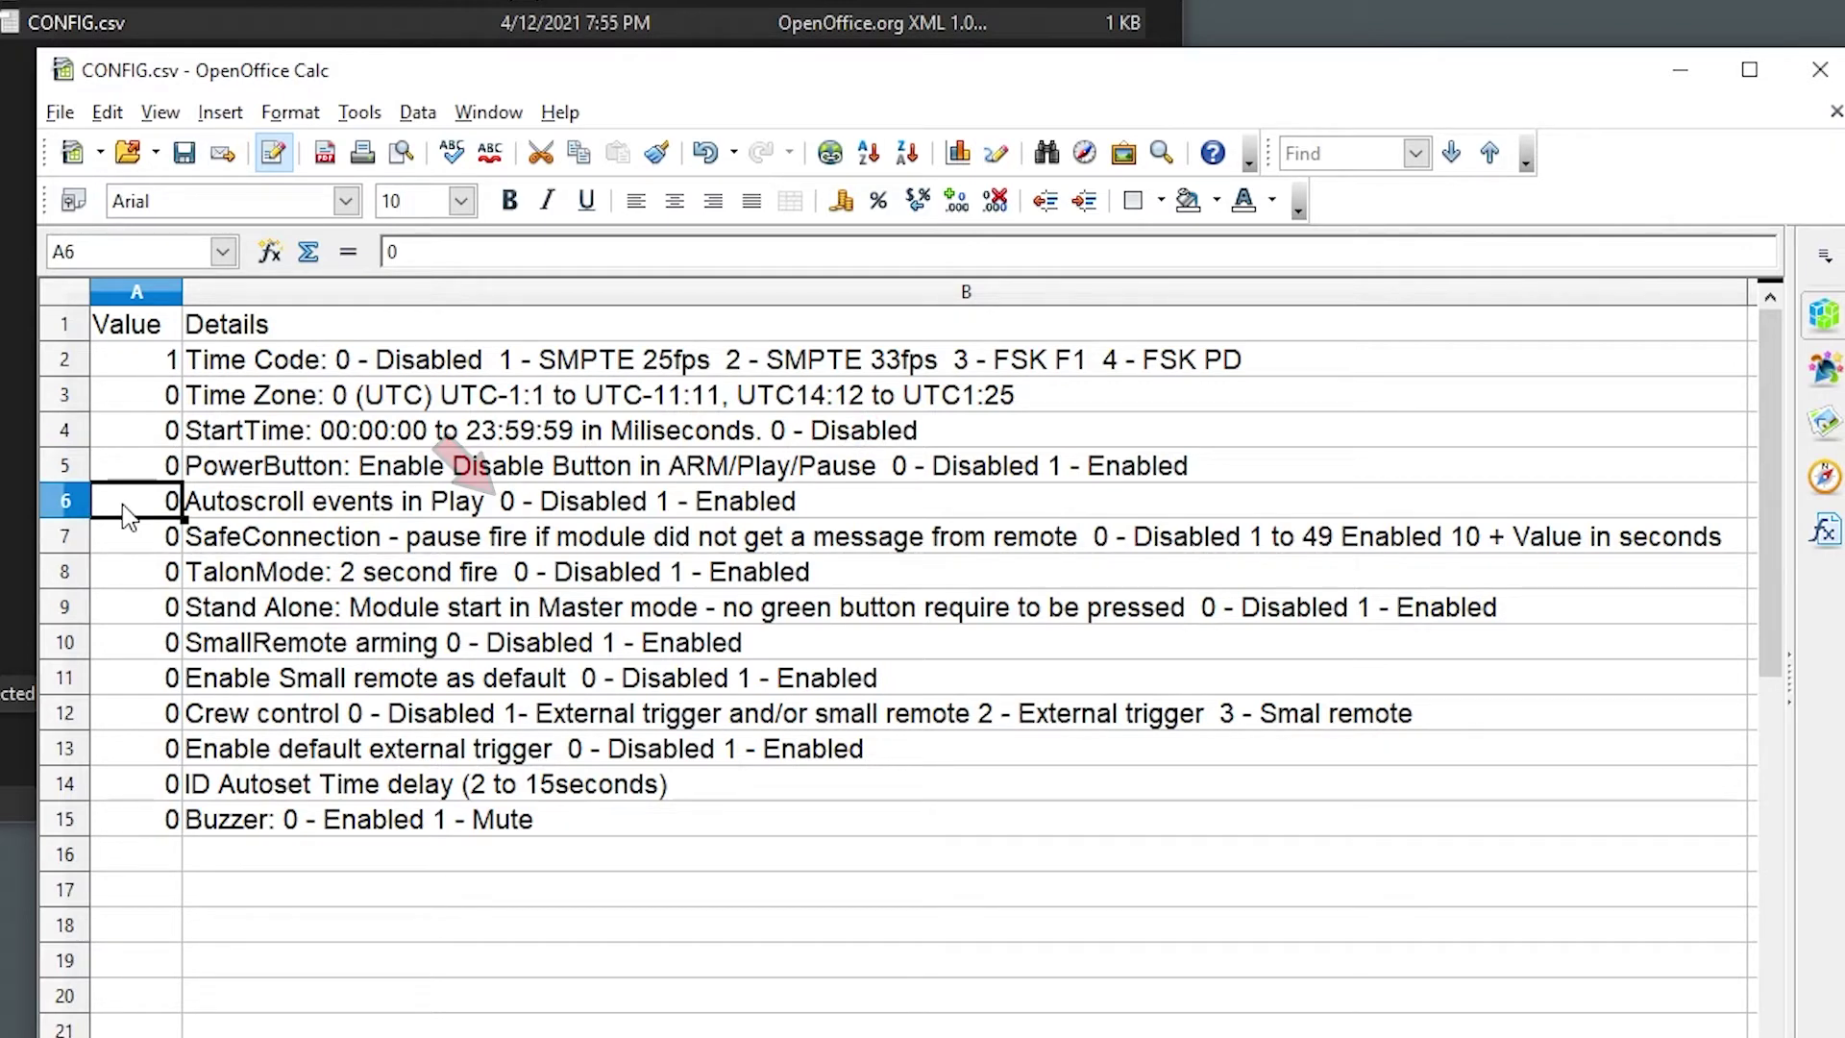
click(122, 546)
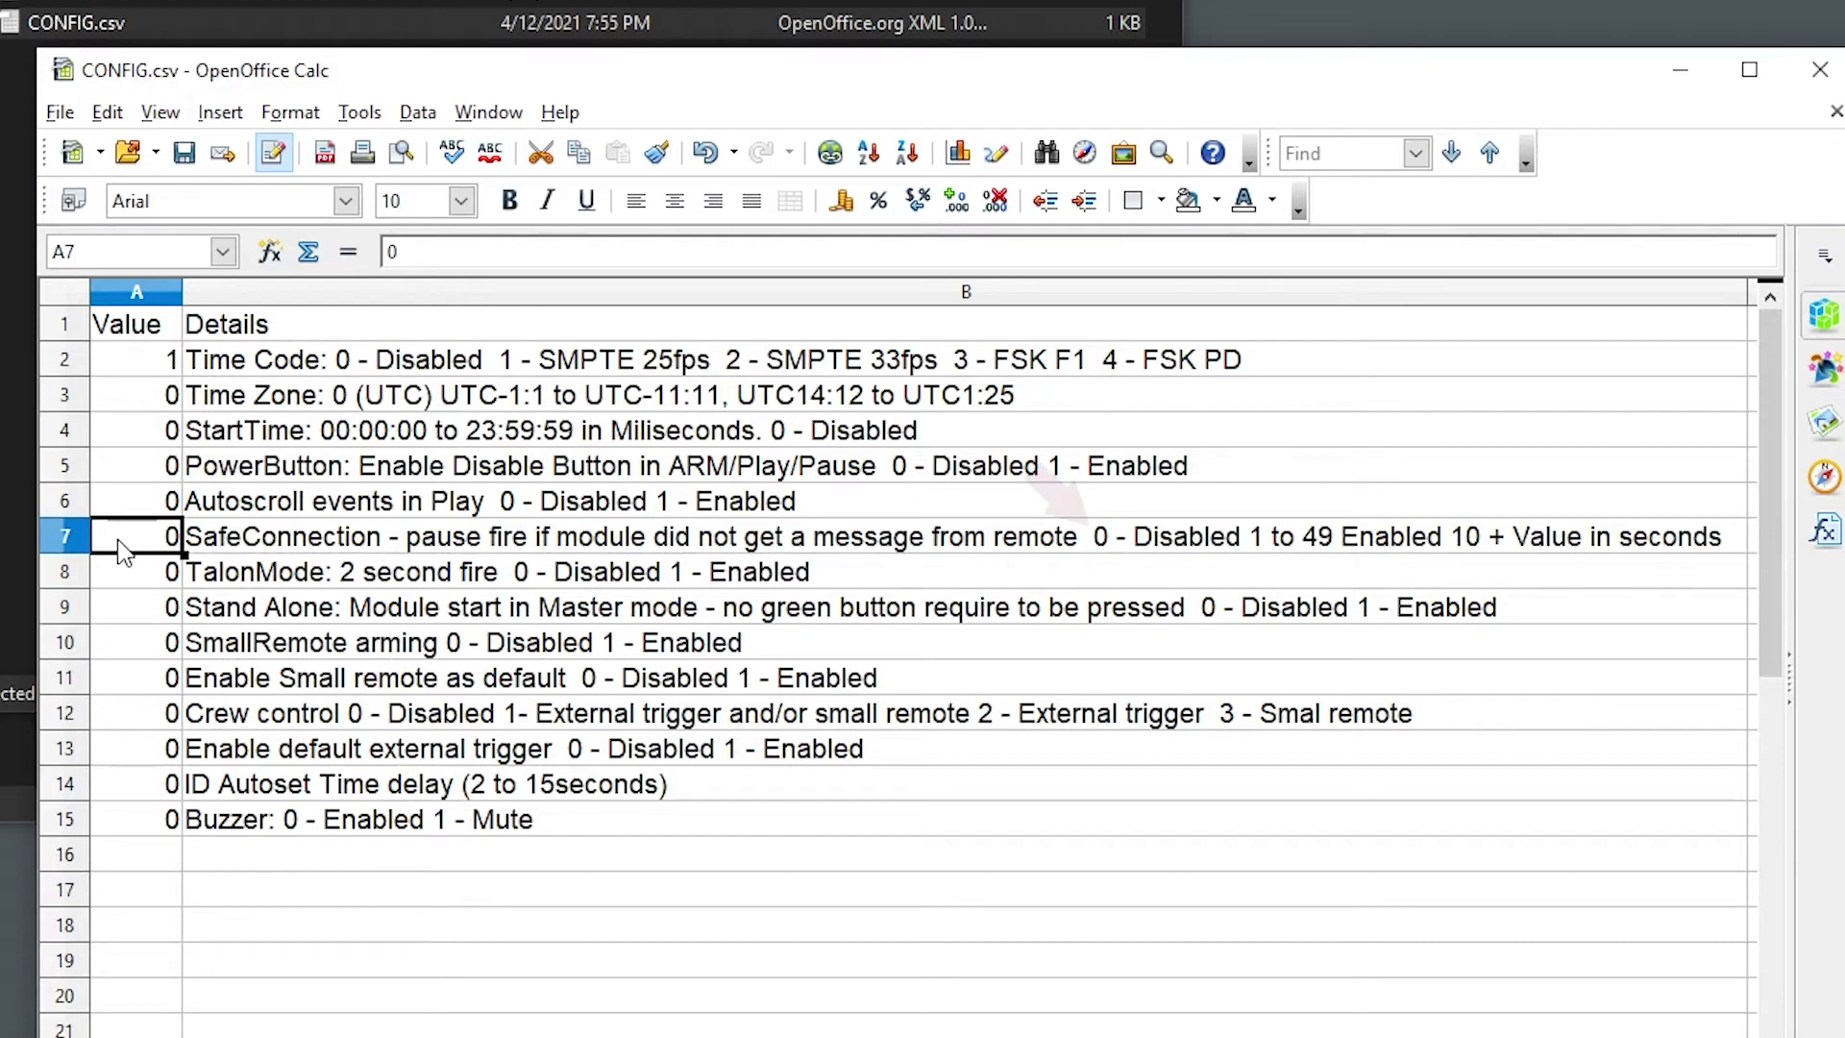
click(113, 568)
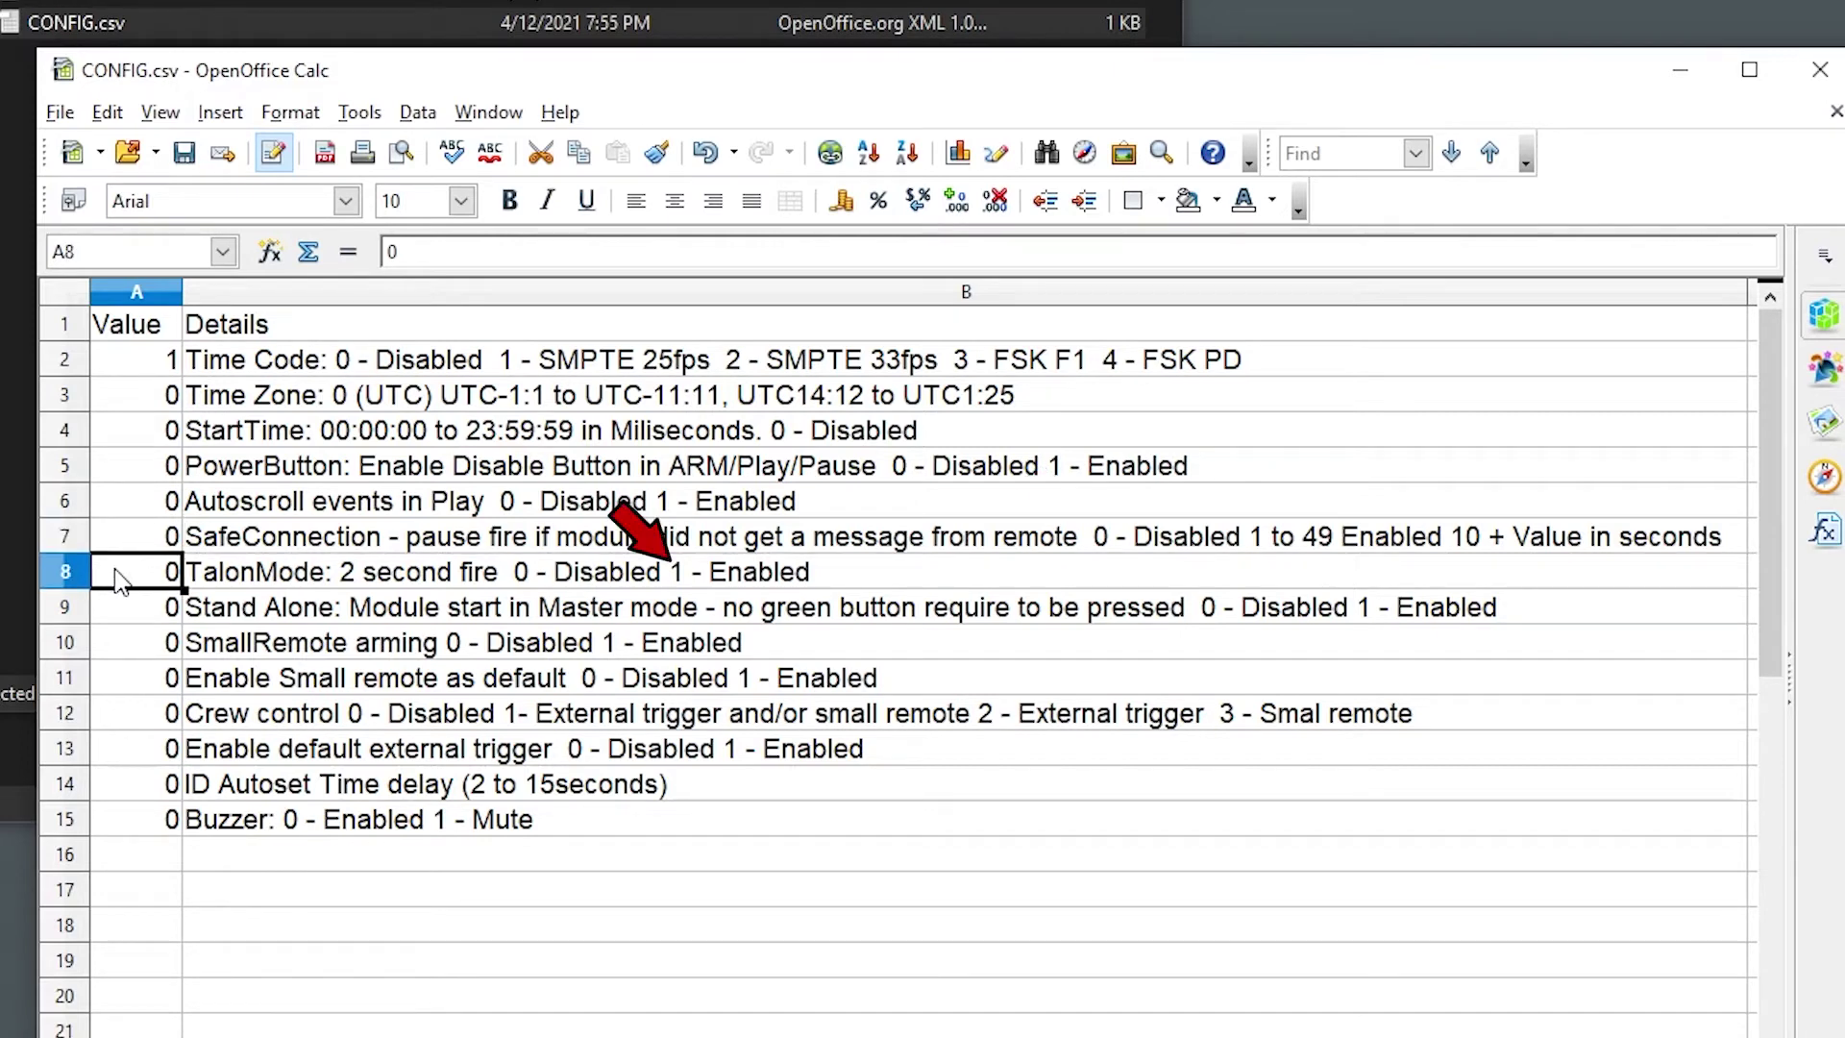
text(1)
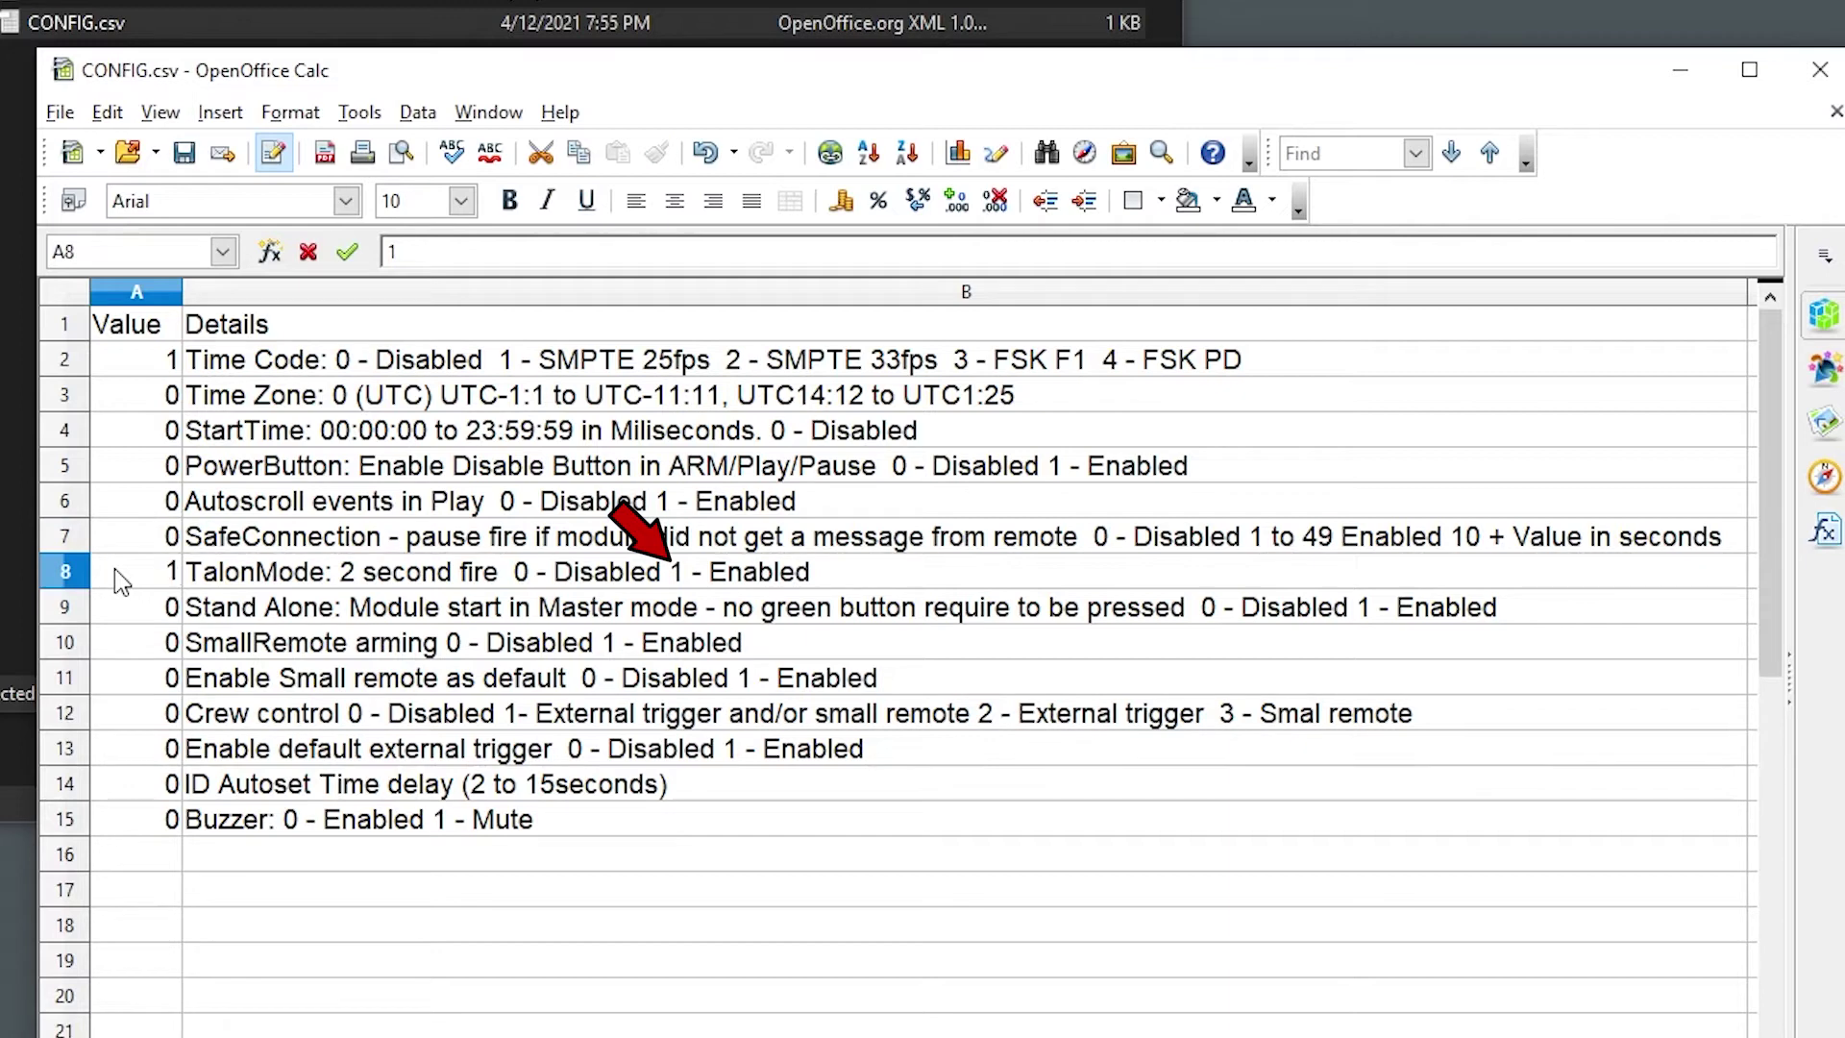
click(135, 612)
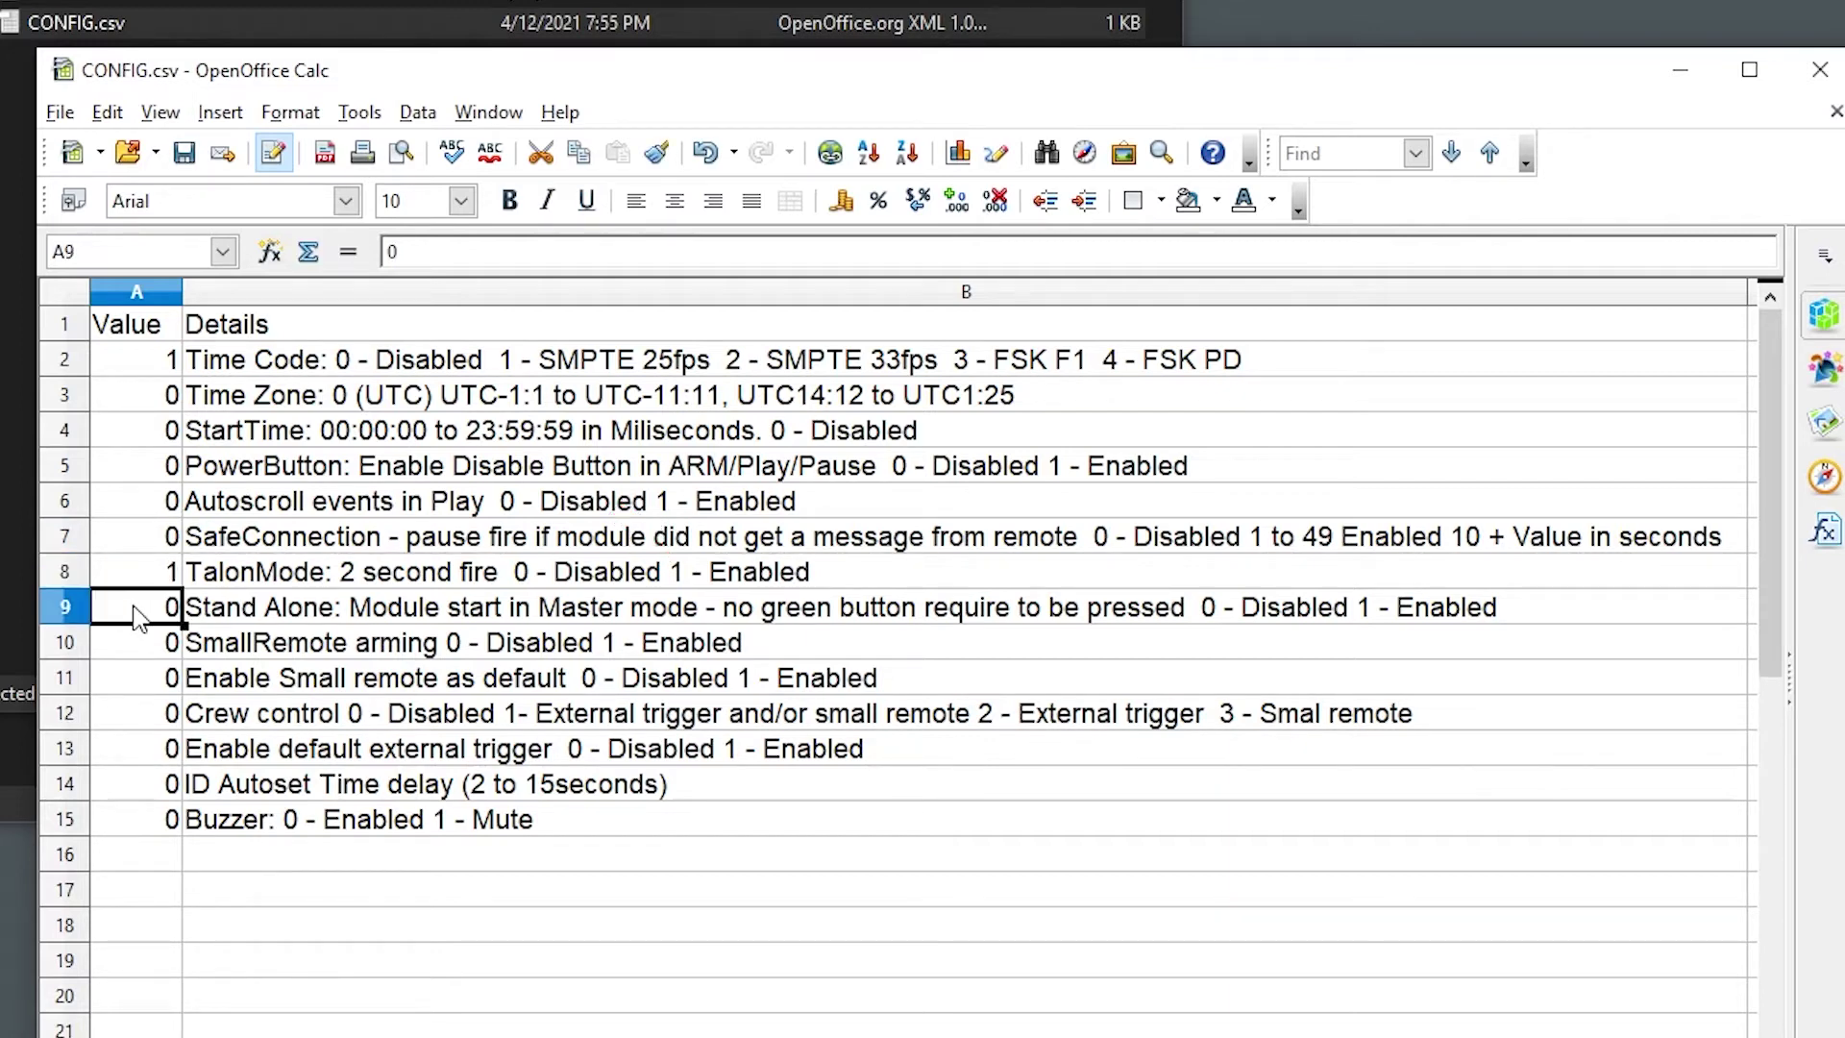
text(1)
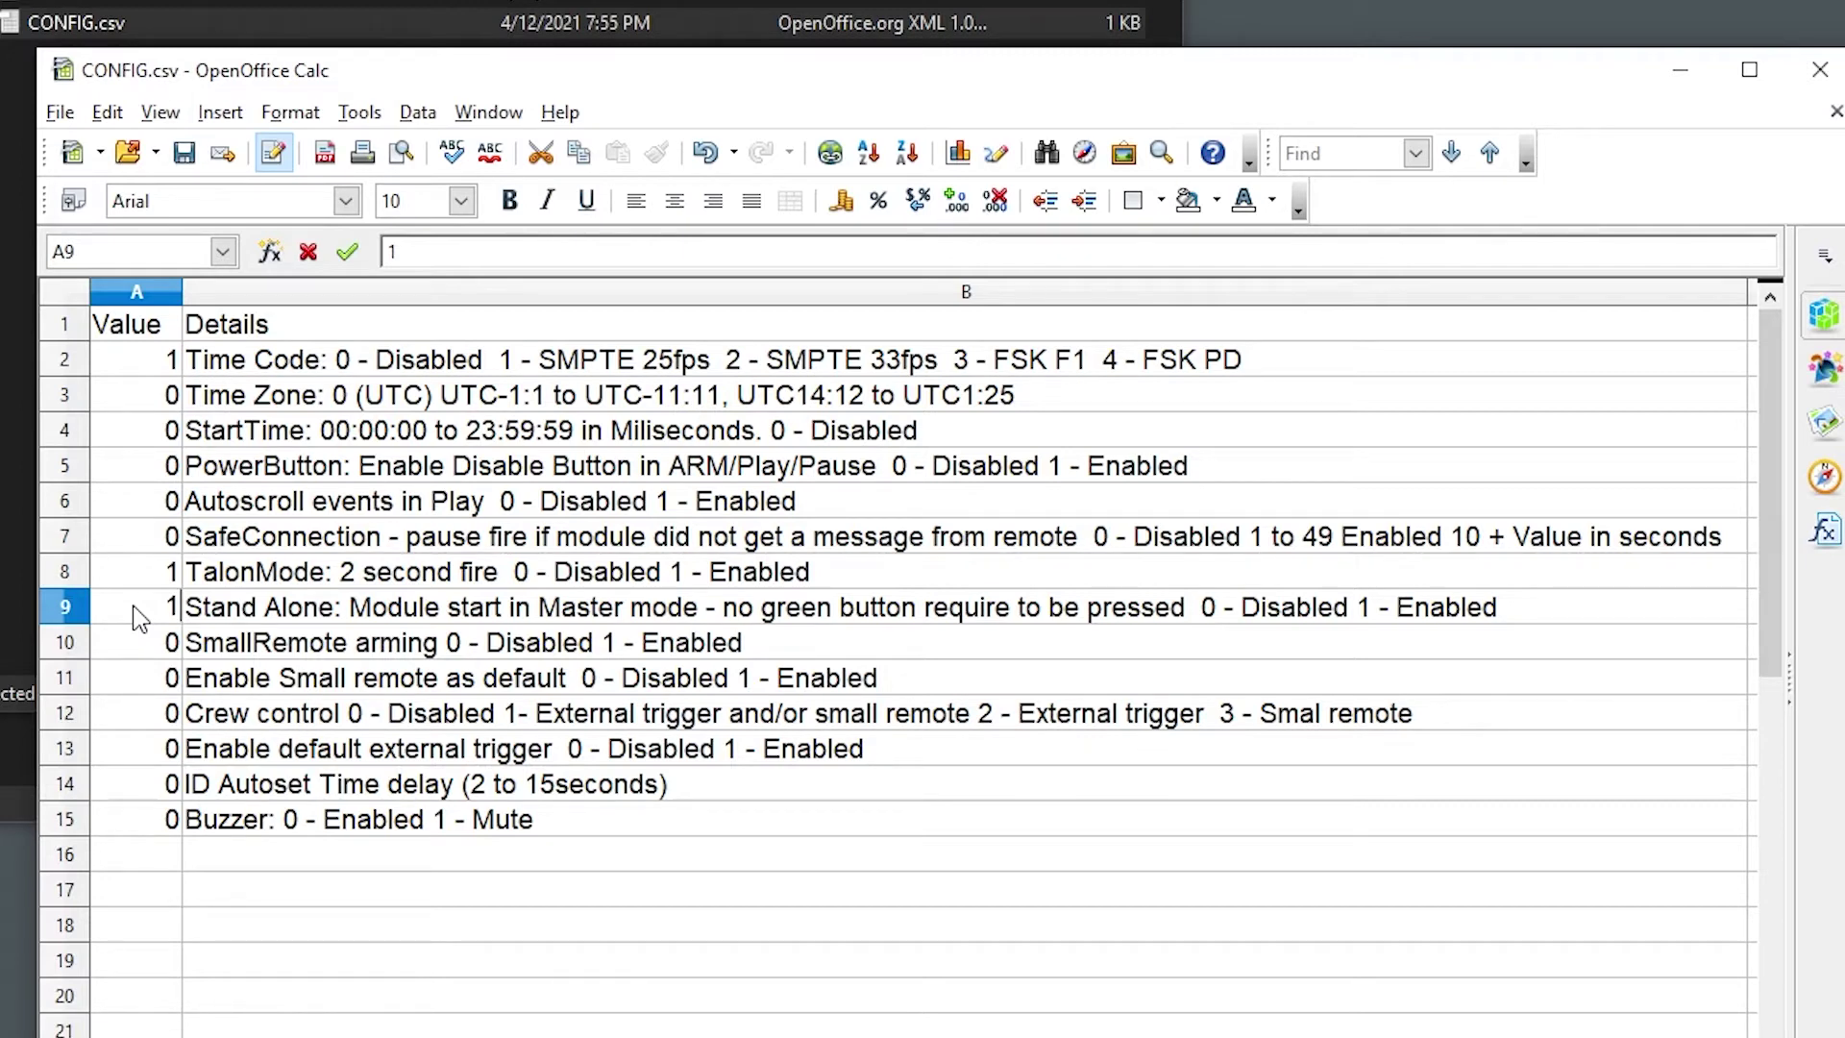
Set A10, A11 and A15 (SmallRemote arming, Small remote default, Buzzer) to 1, then save CONFIG.csv.
click(144, 647)
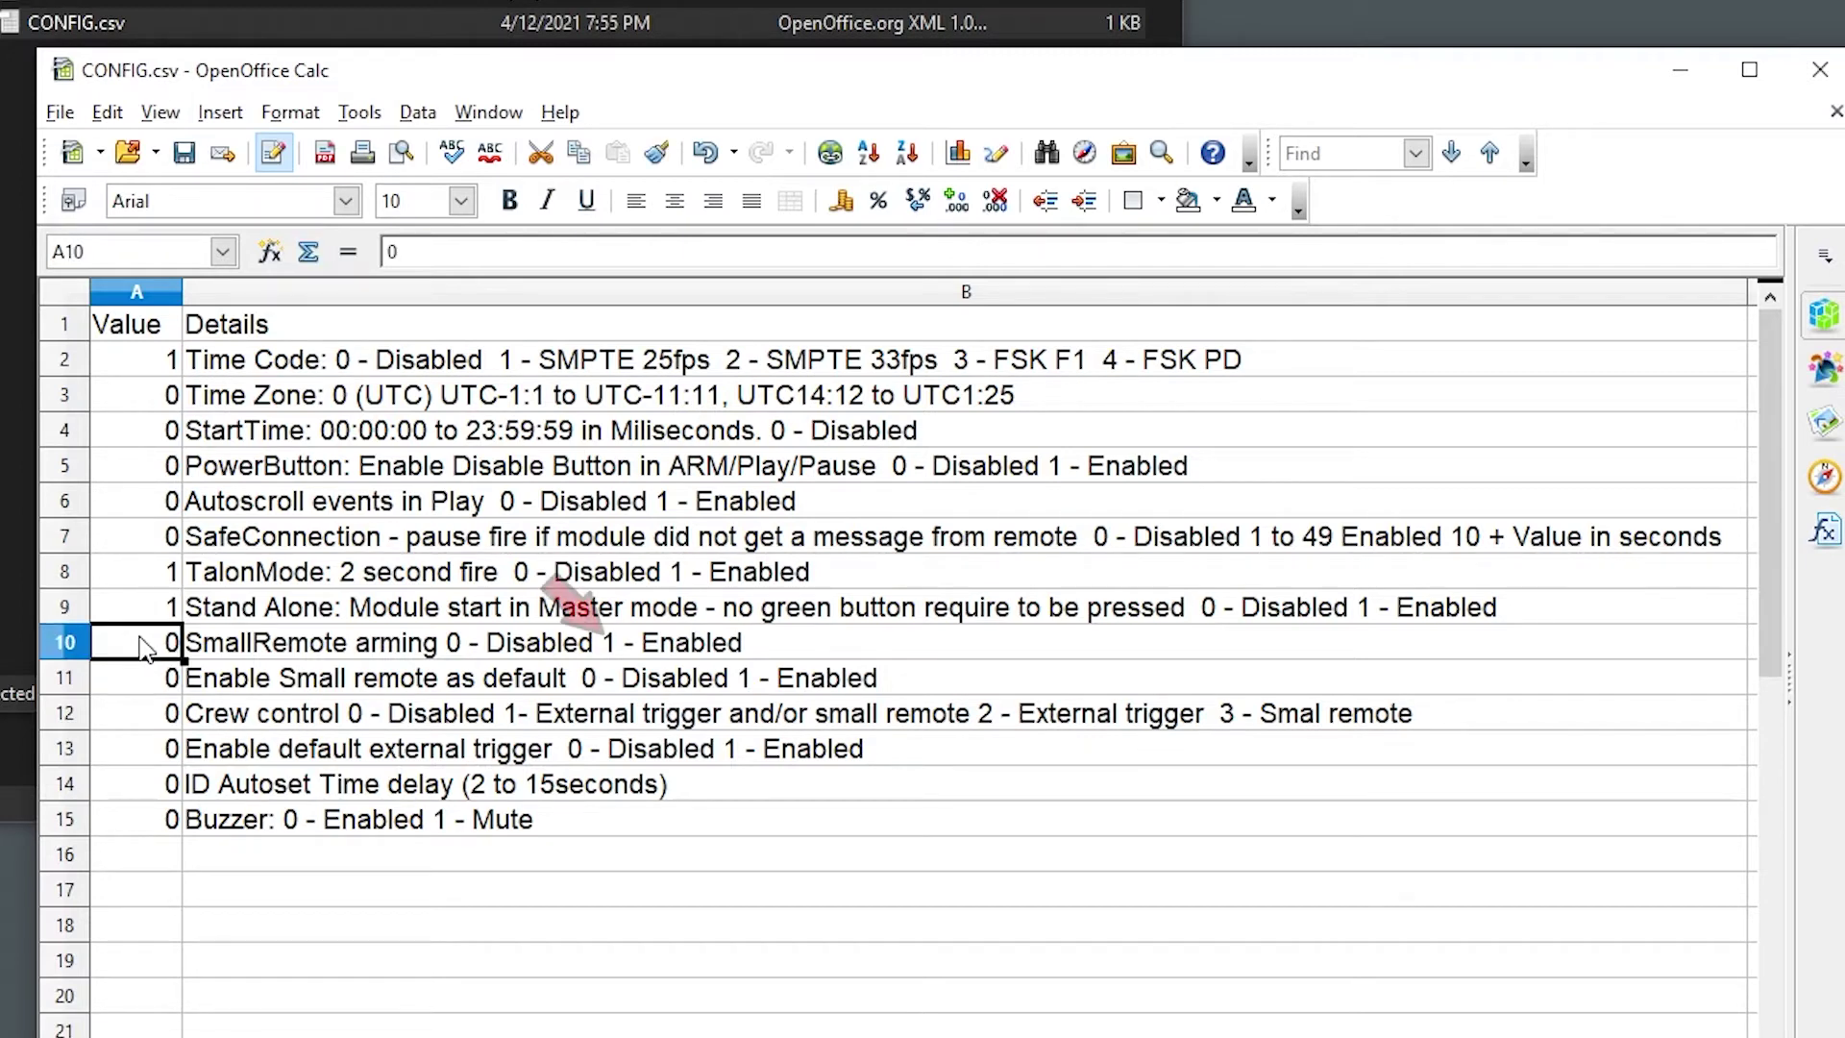
text(1)
click(139, 680)
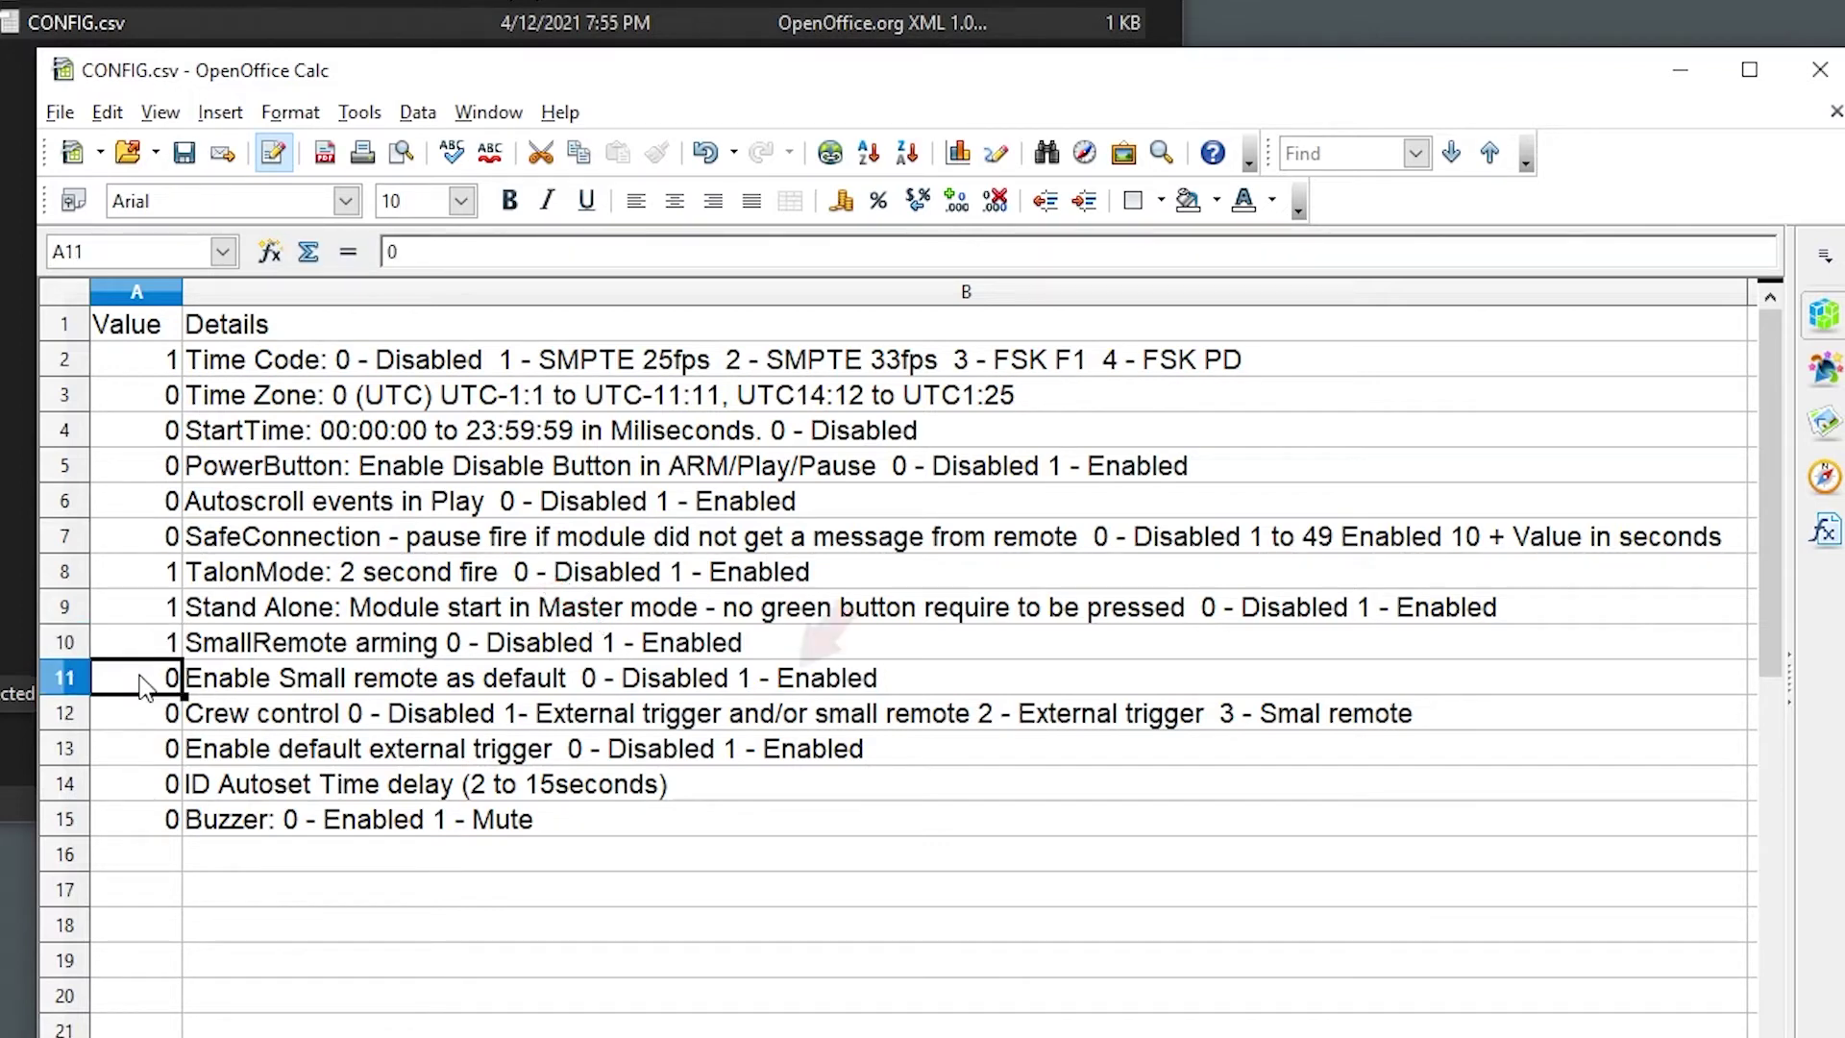
text(1)
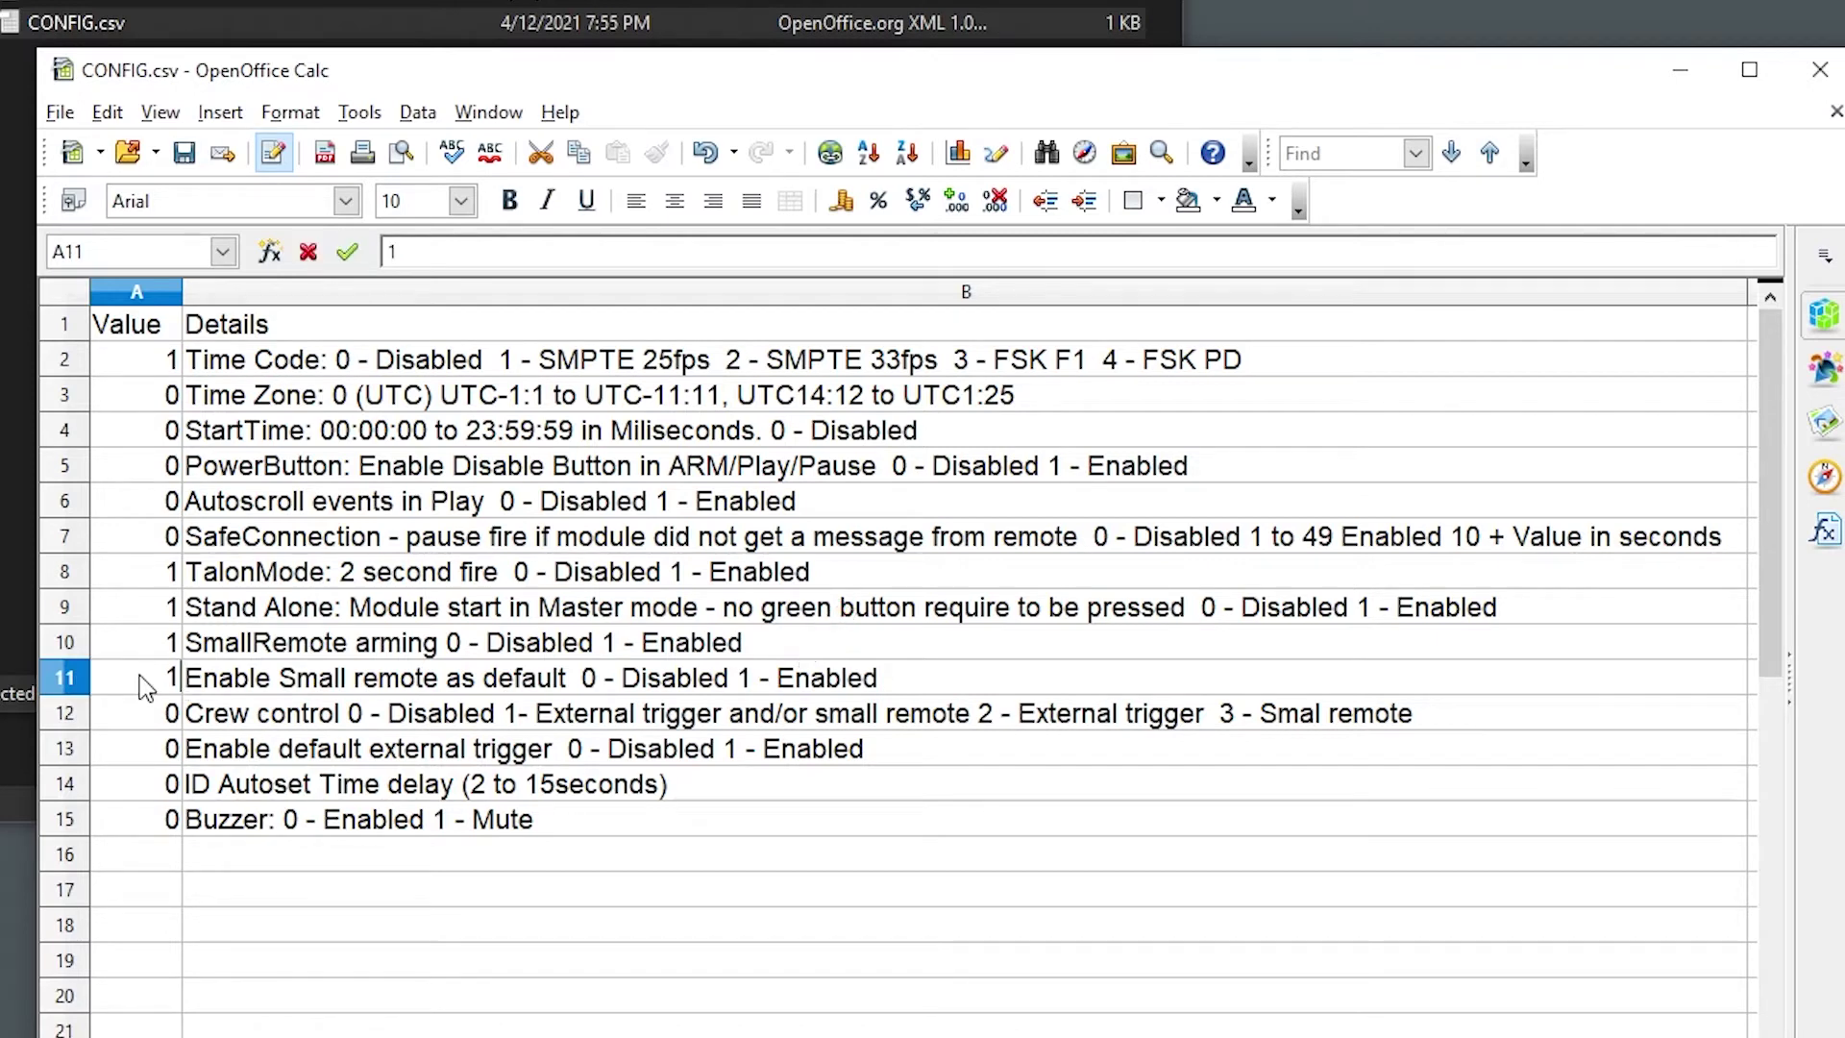
click(147, 719)
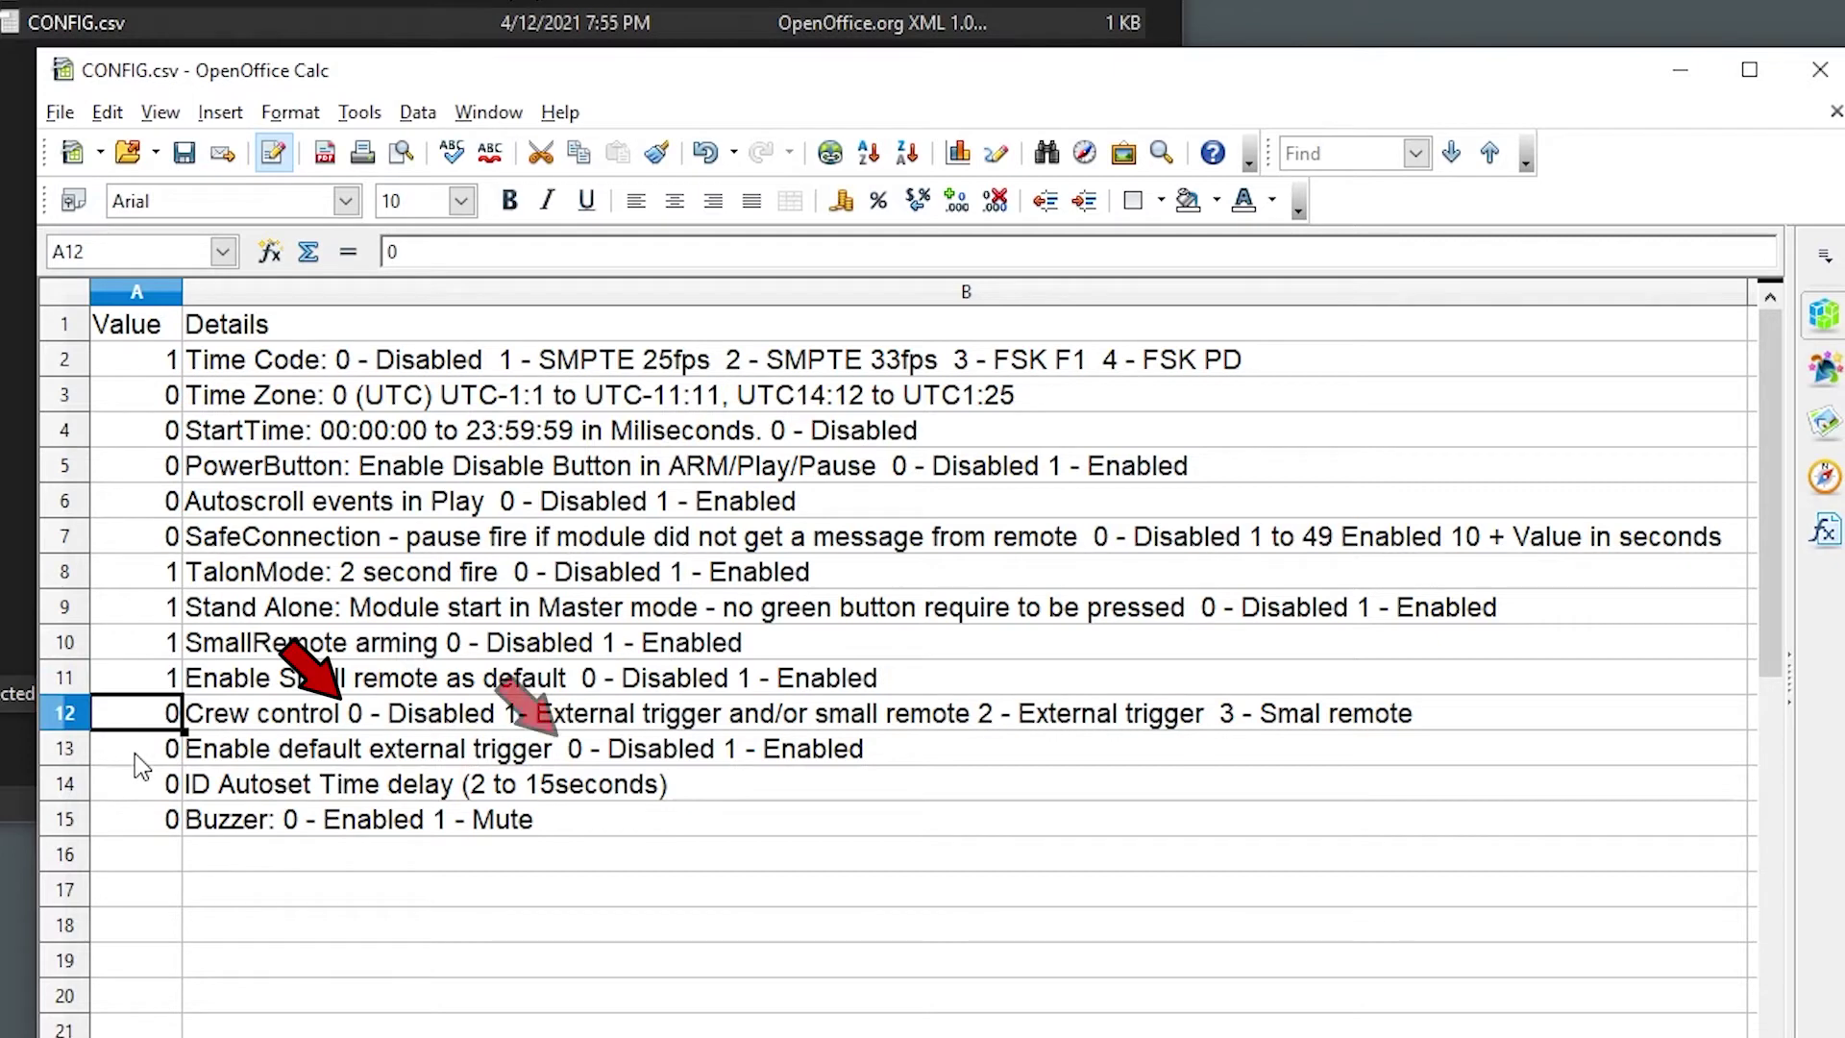
click(139, 757)
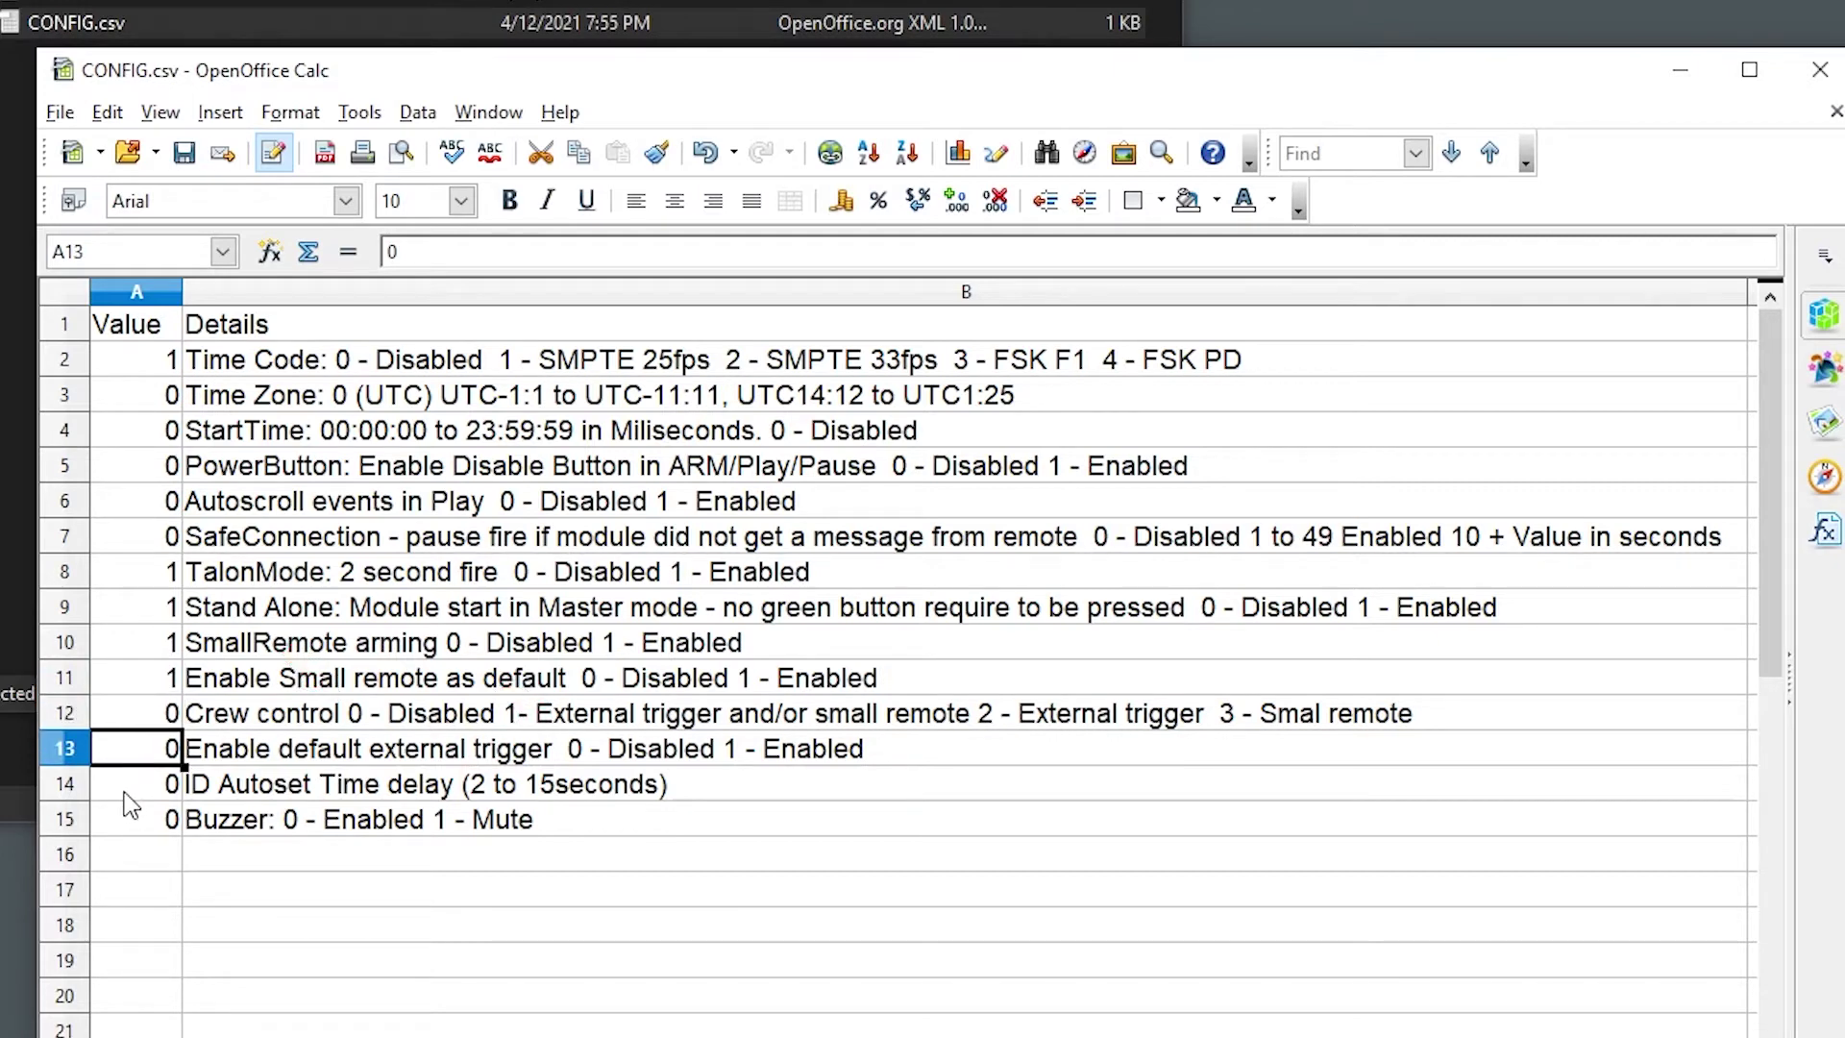
click(125, 794)
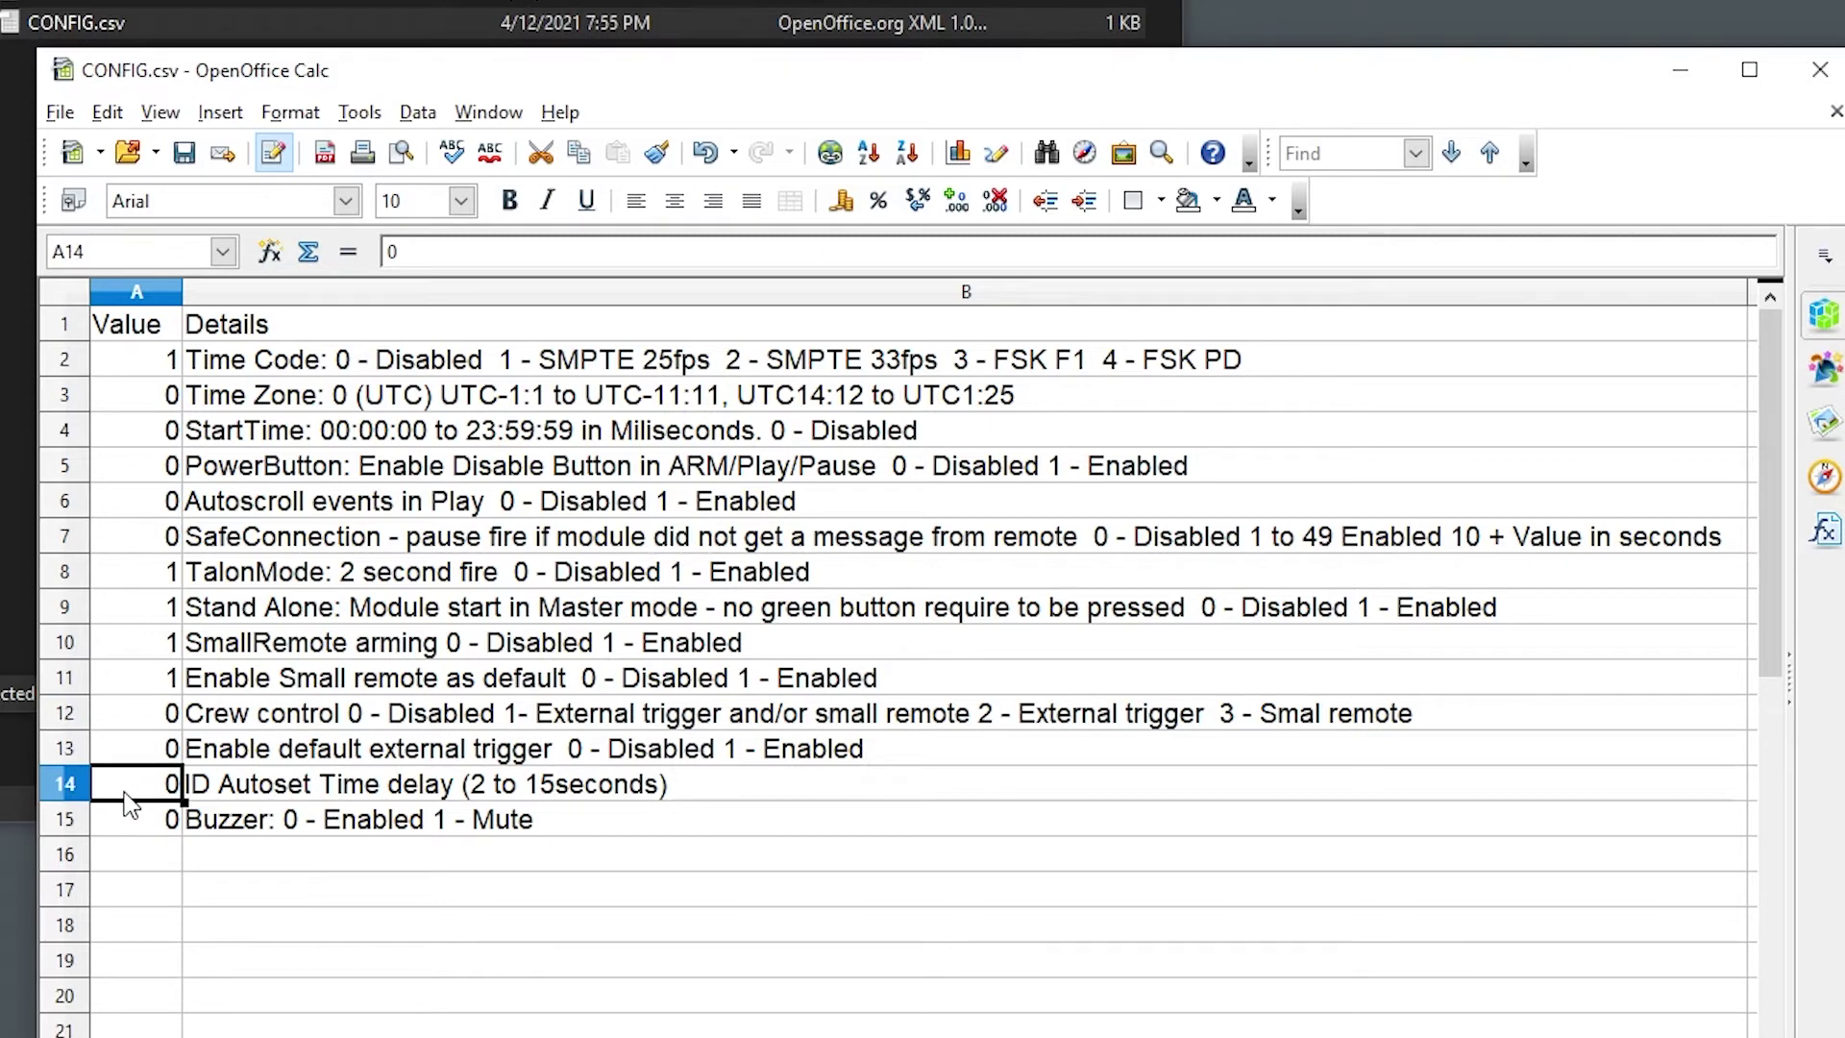
click(118, 824)
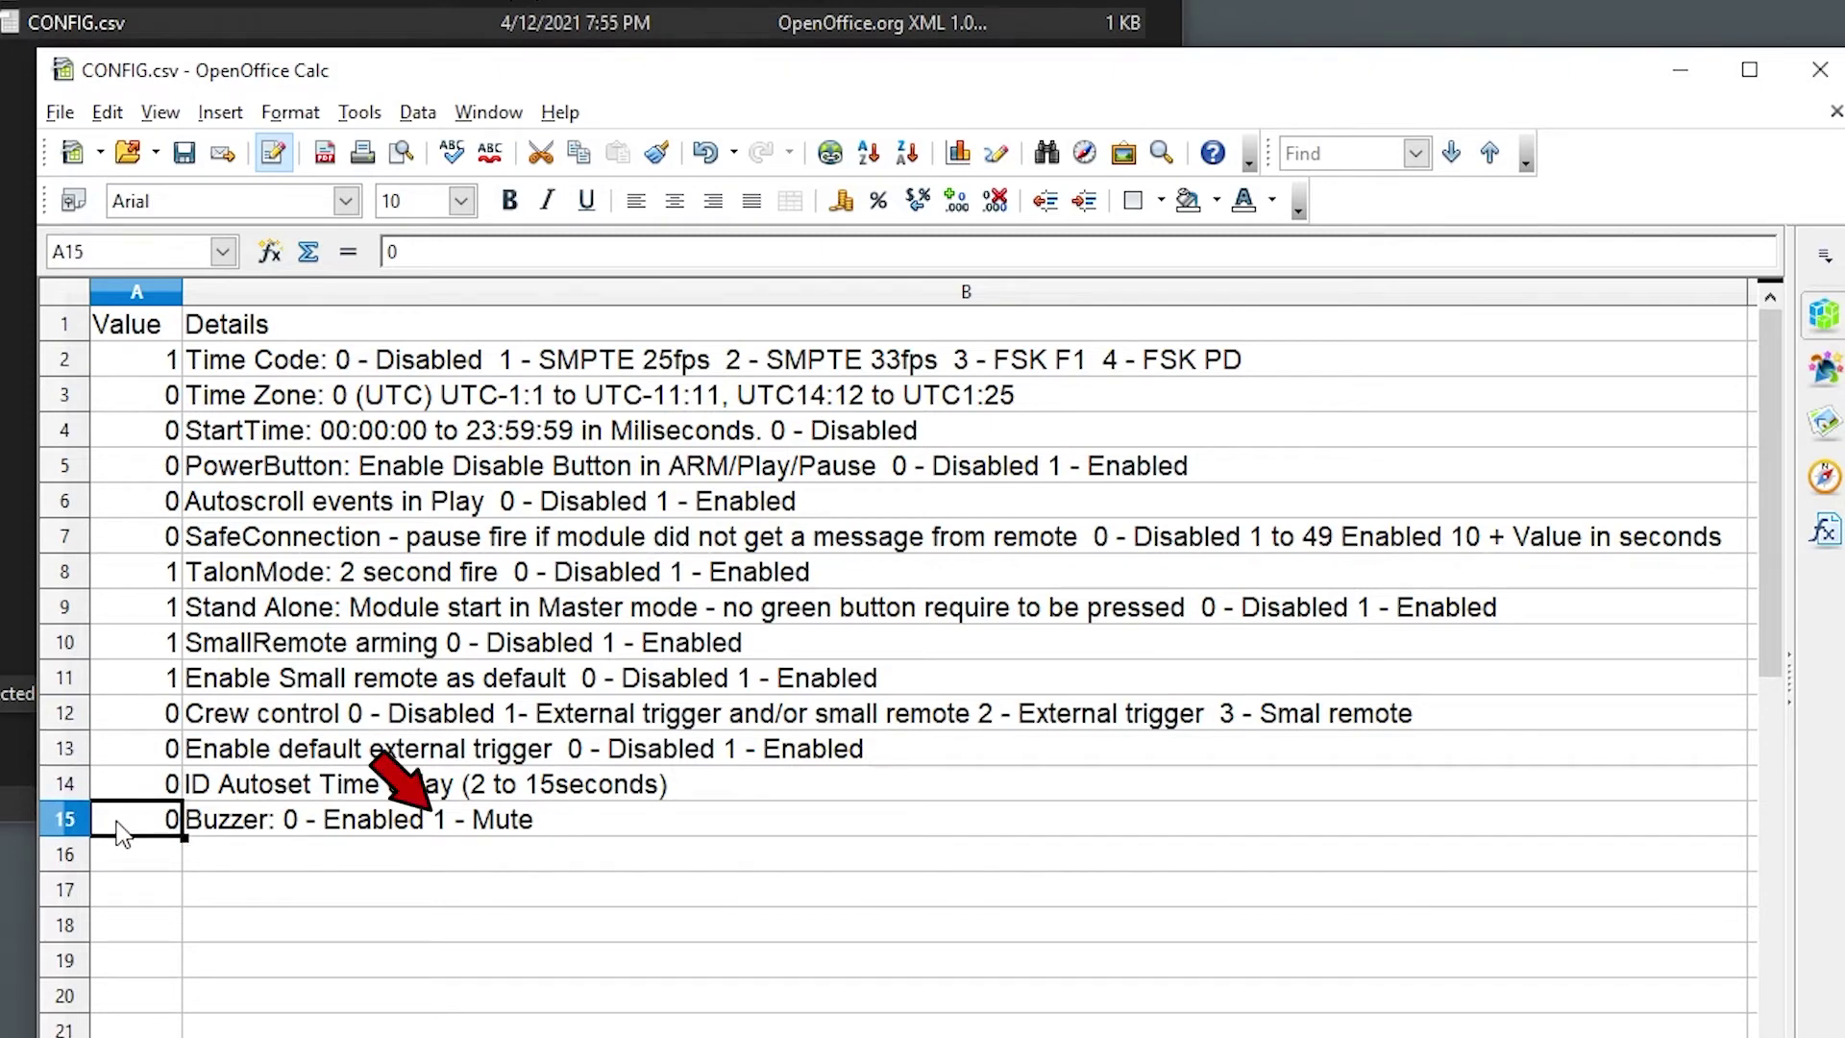
text(1)
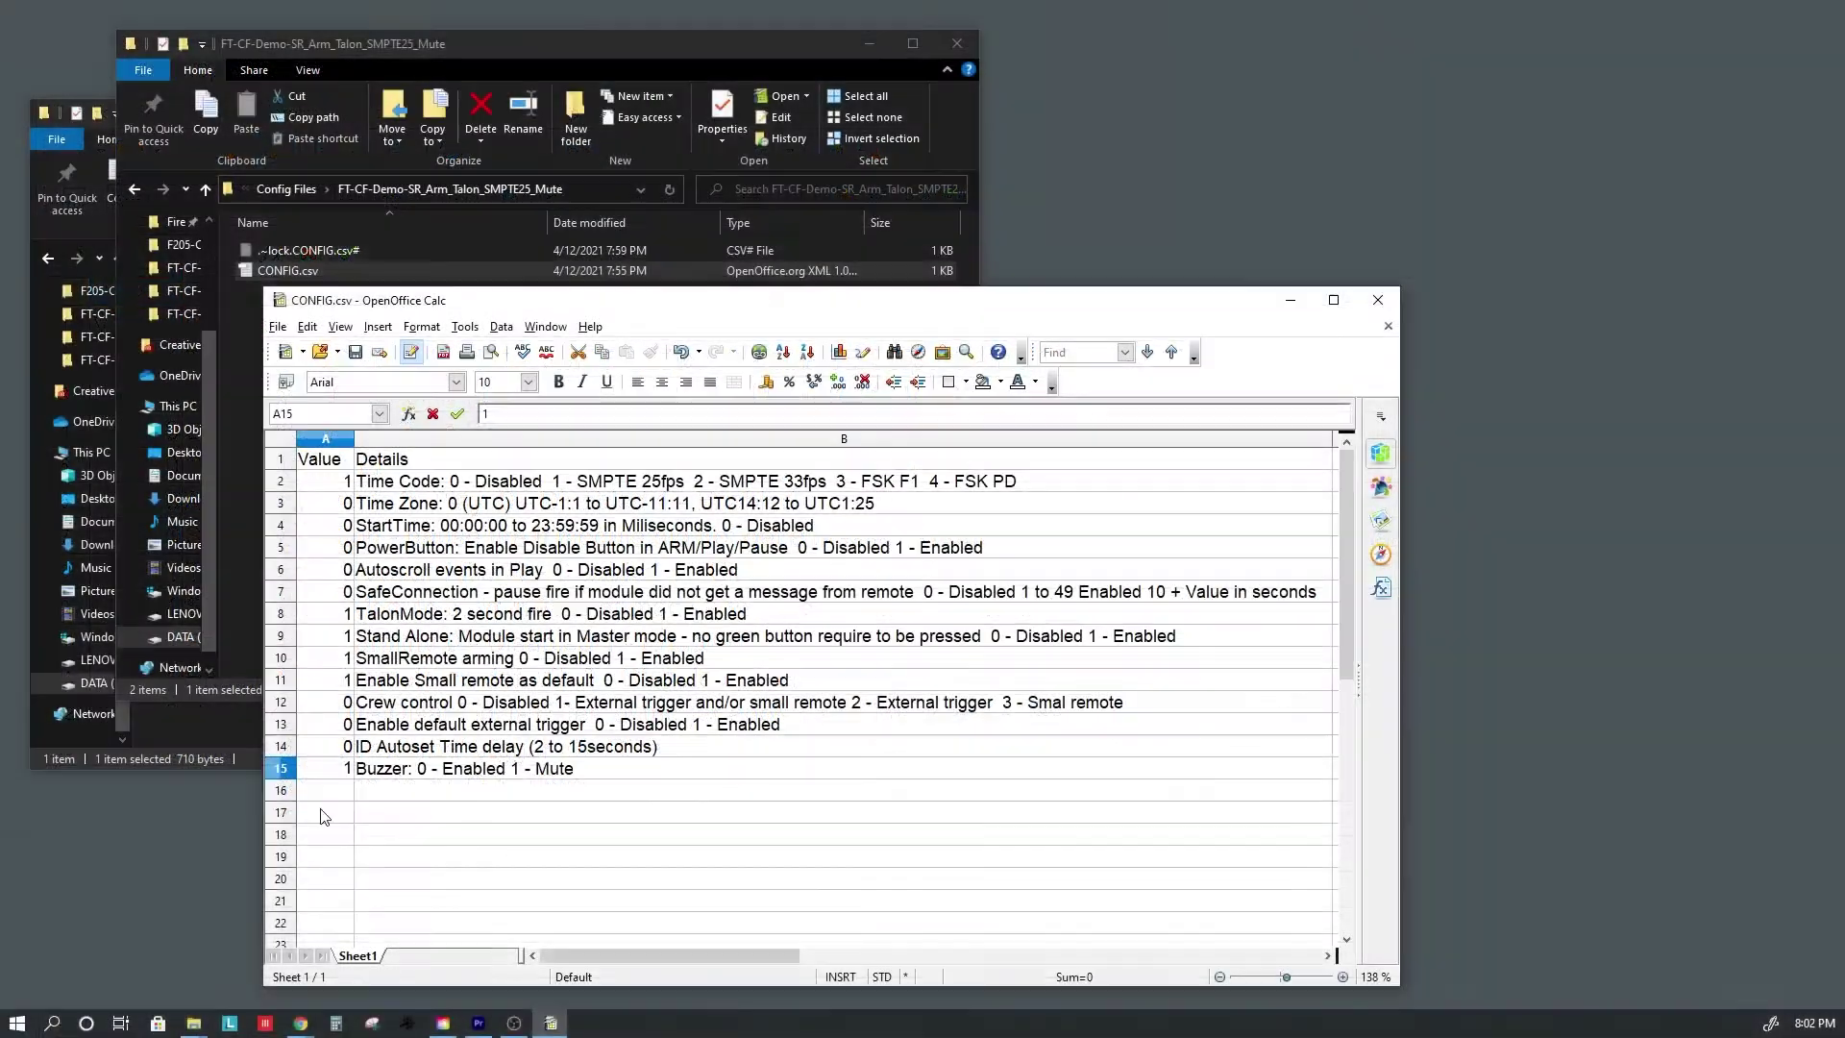
click(354, 352)
click(354, 353)
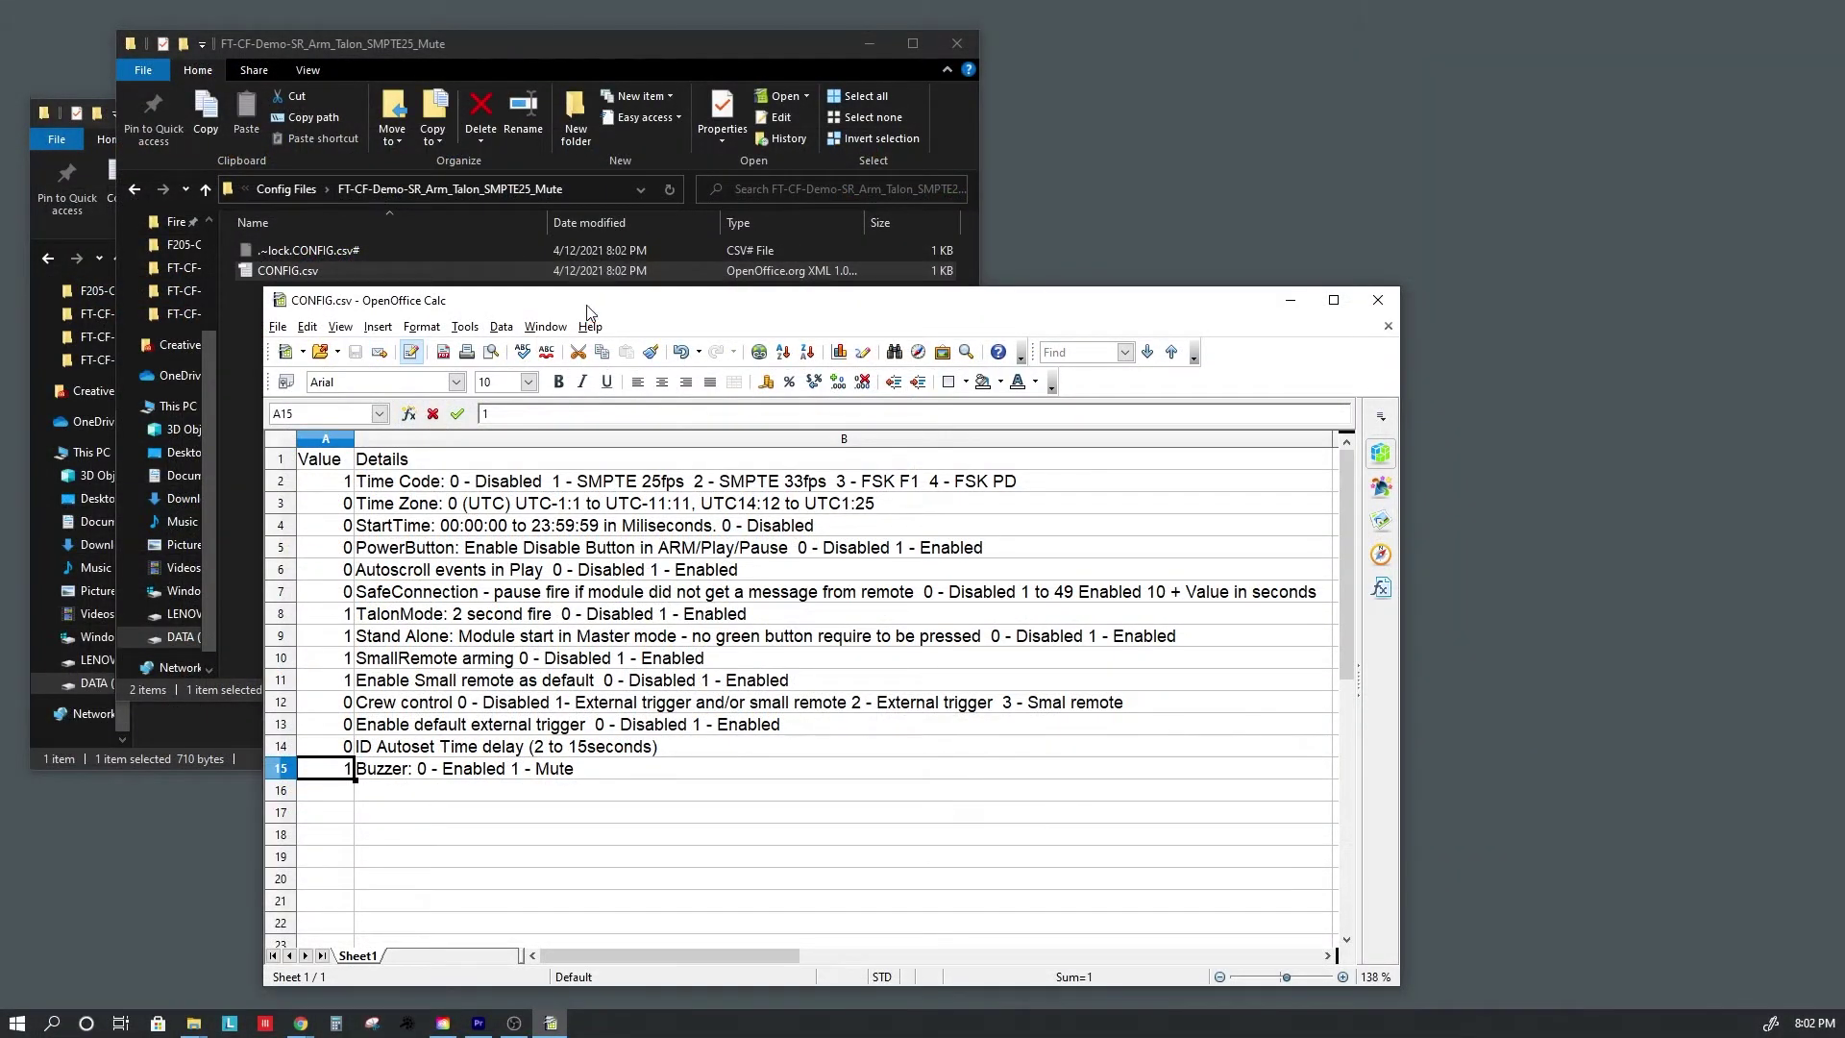
Close the spreadsheet and copy CONFIG.csv onto USB Drive (F:).
click(1377, 299)
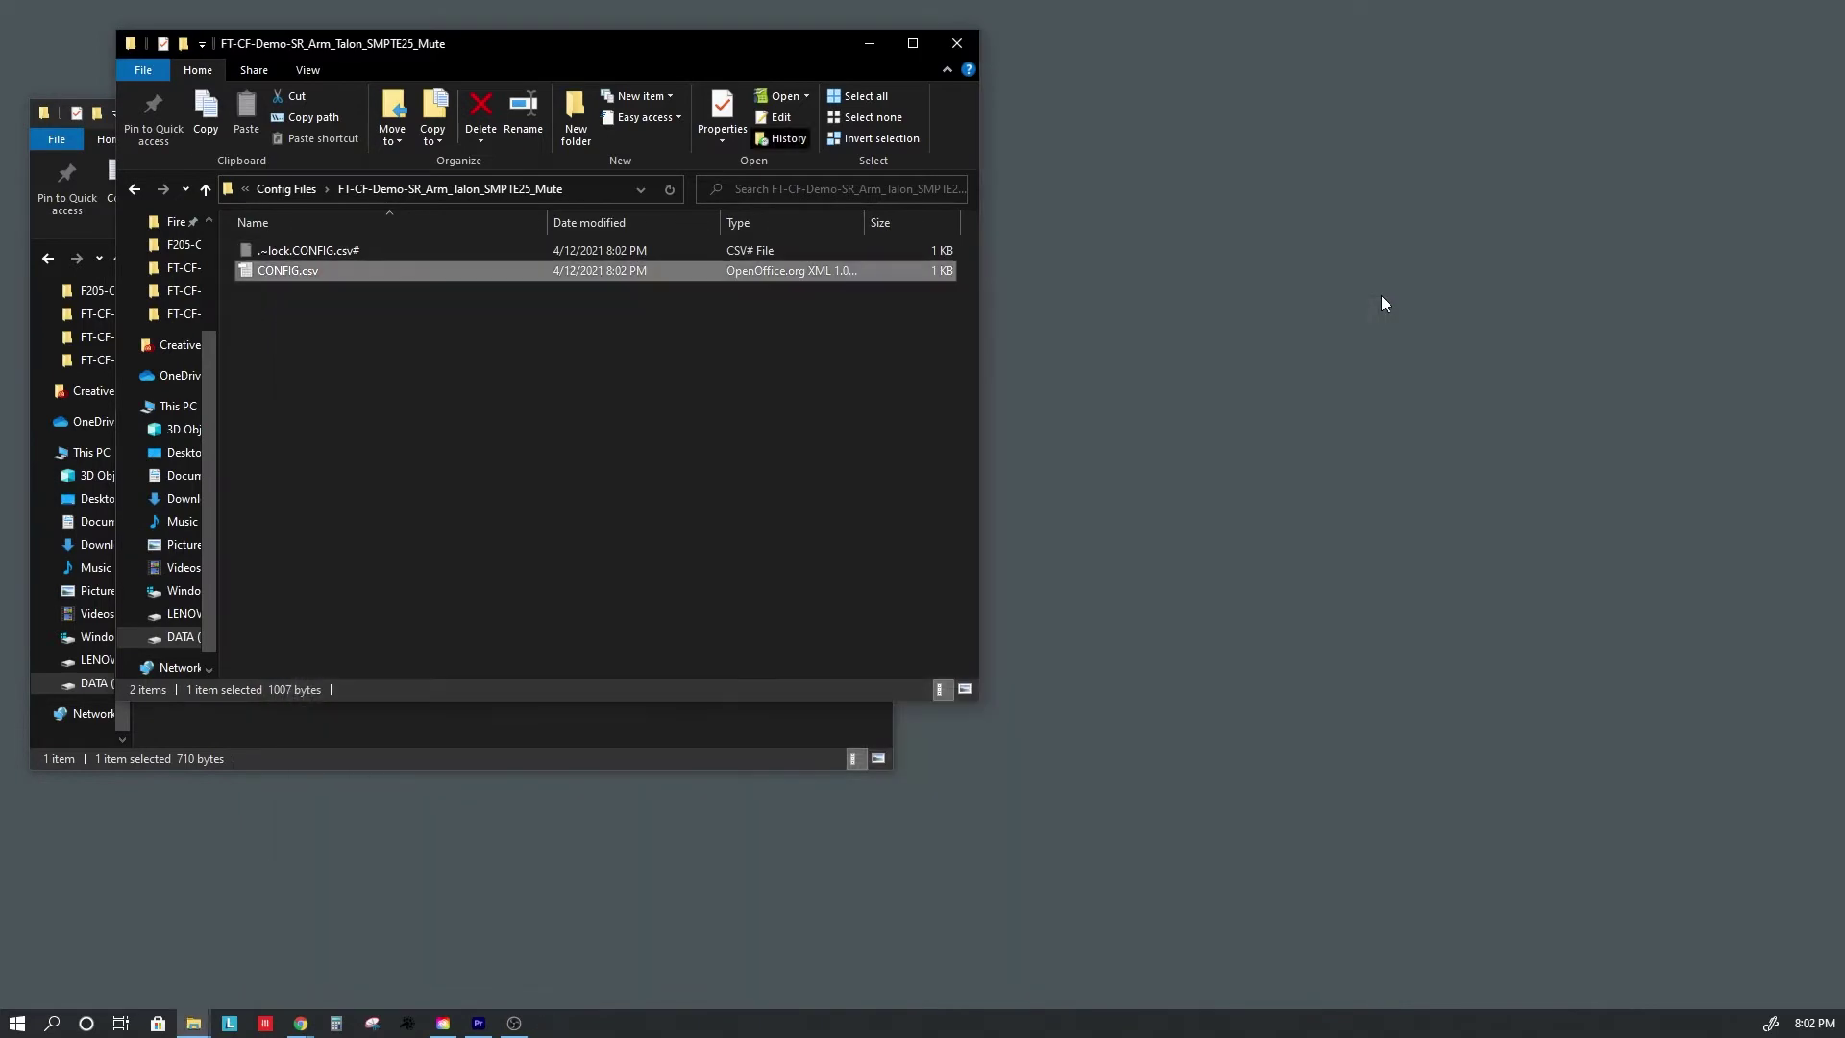
click(707, 452)
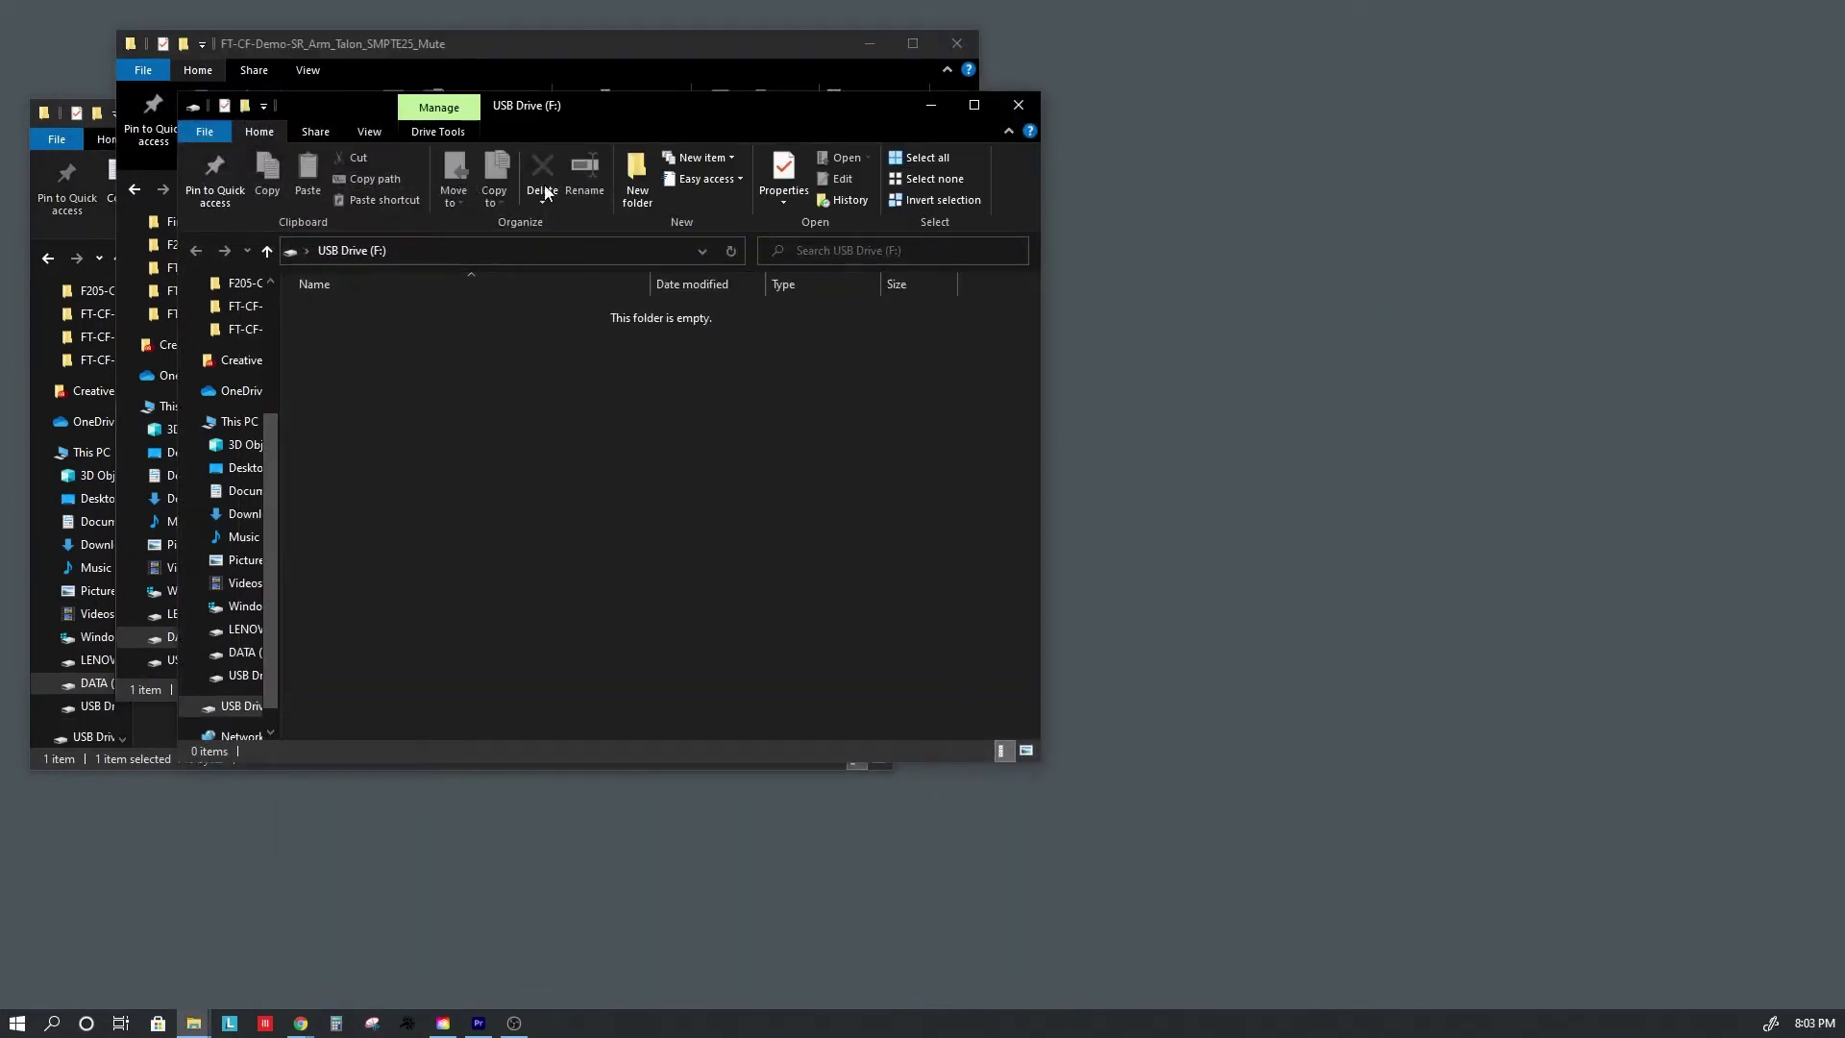
drag(604, 102, 879, 287)
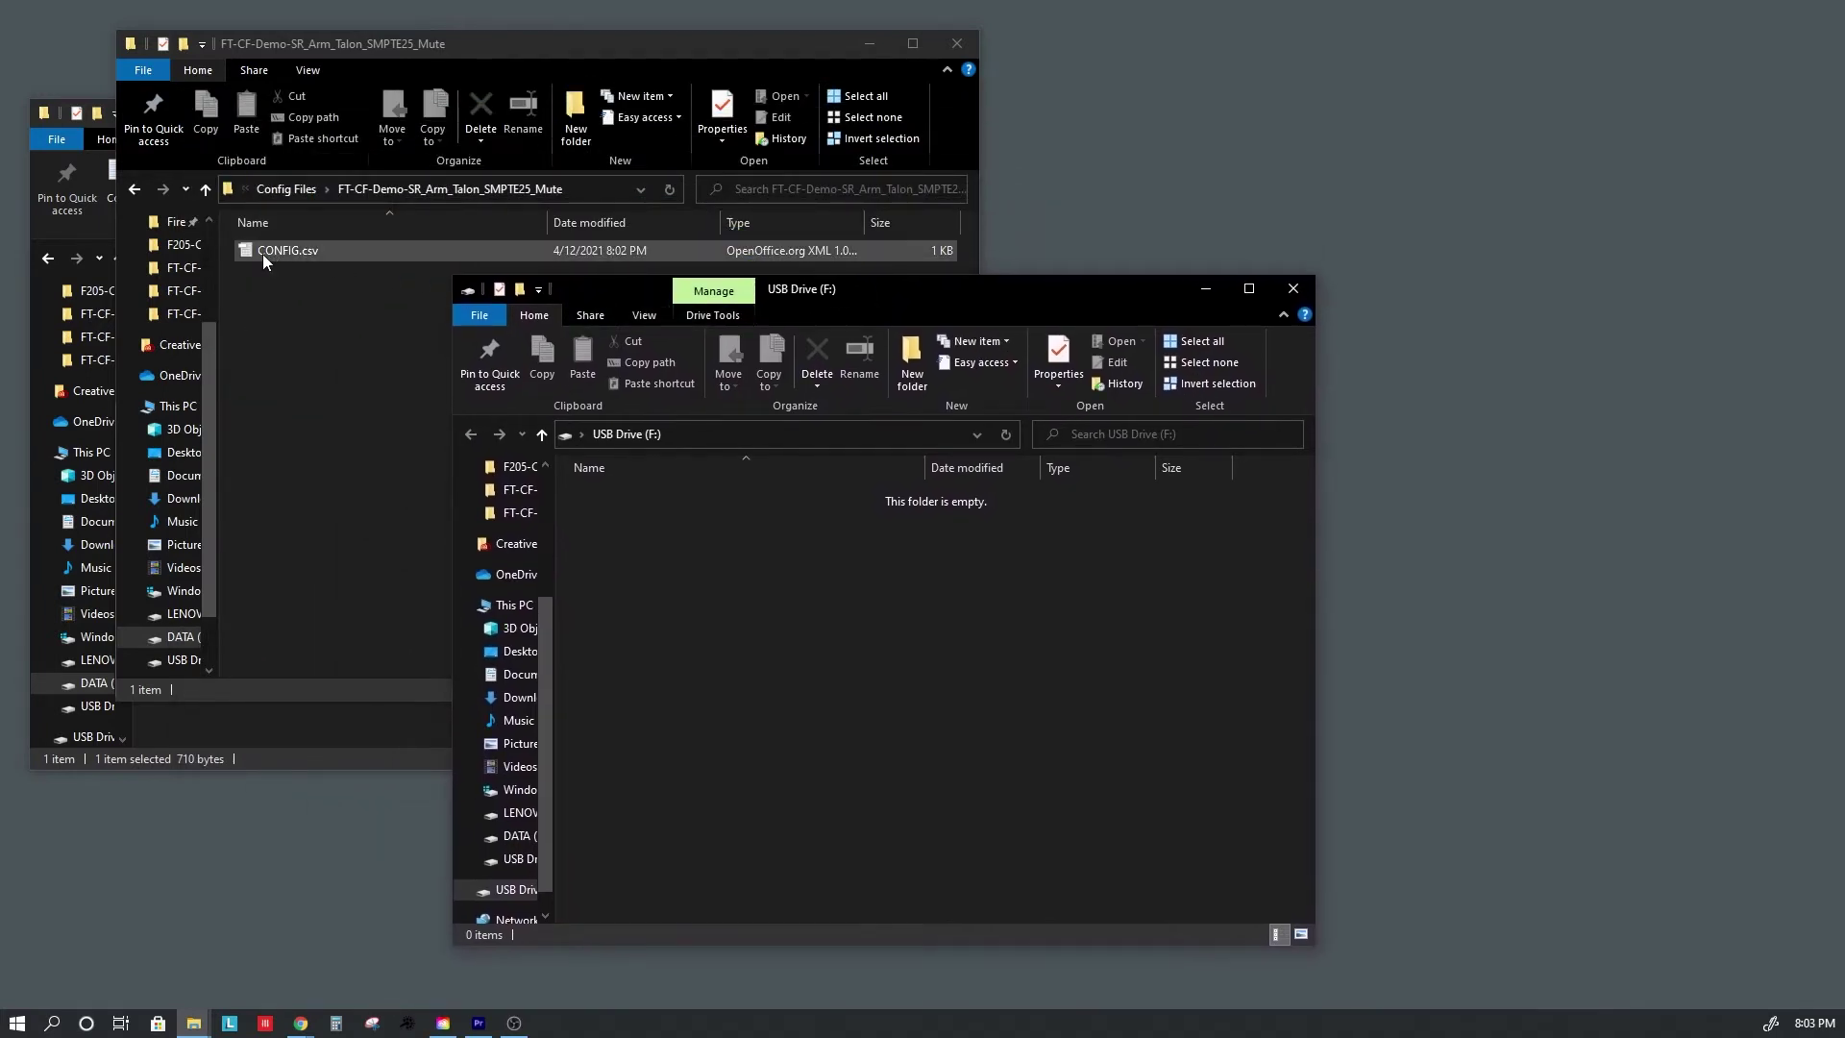
drag(262, 254, 823, 638)
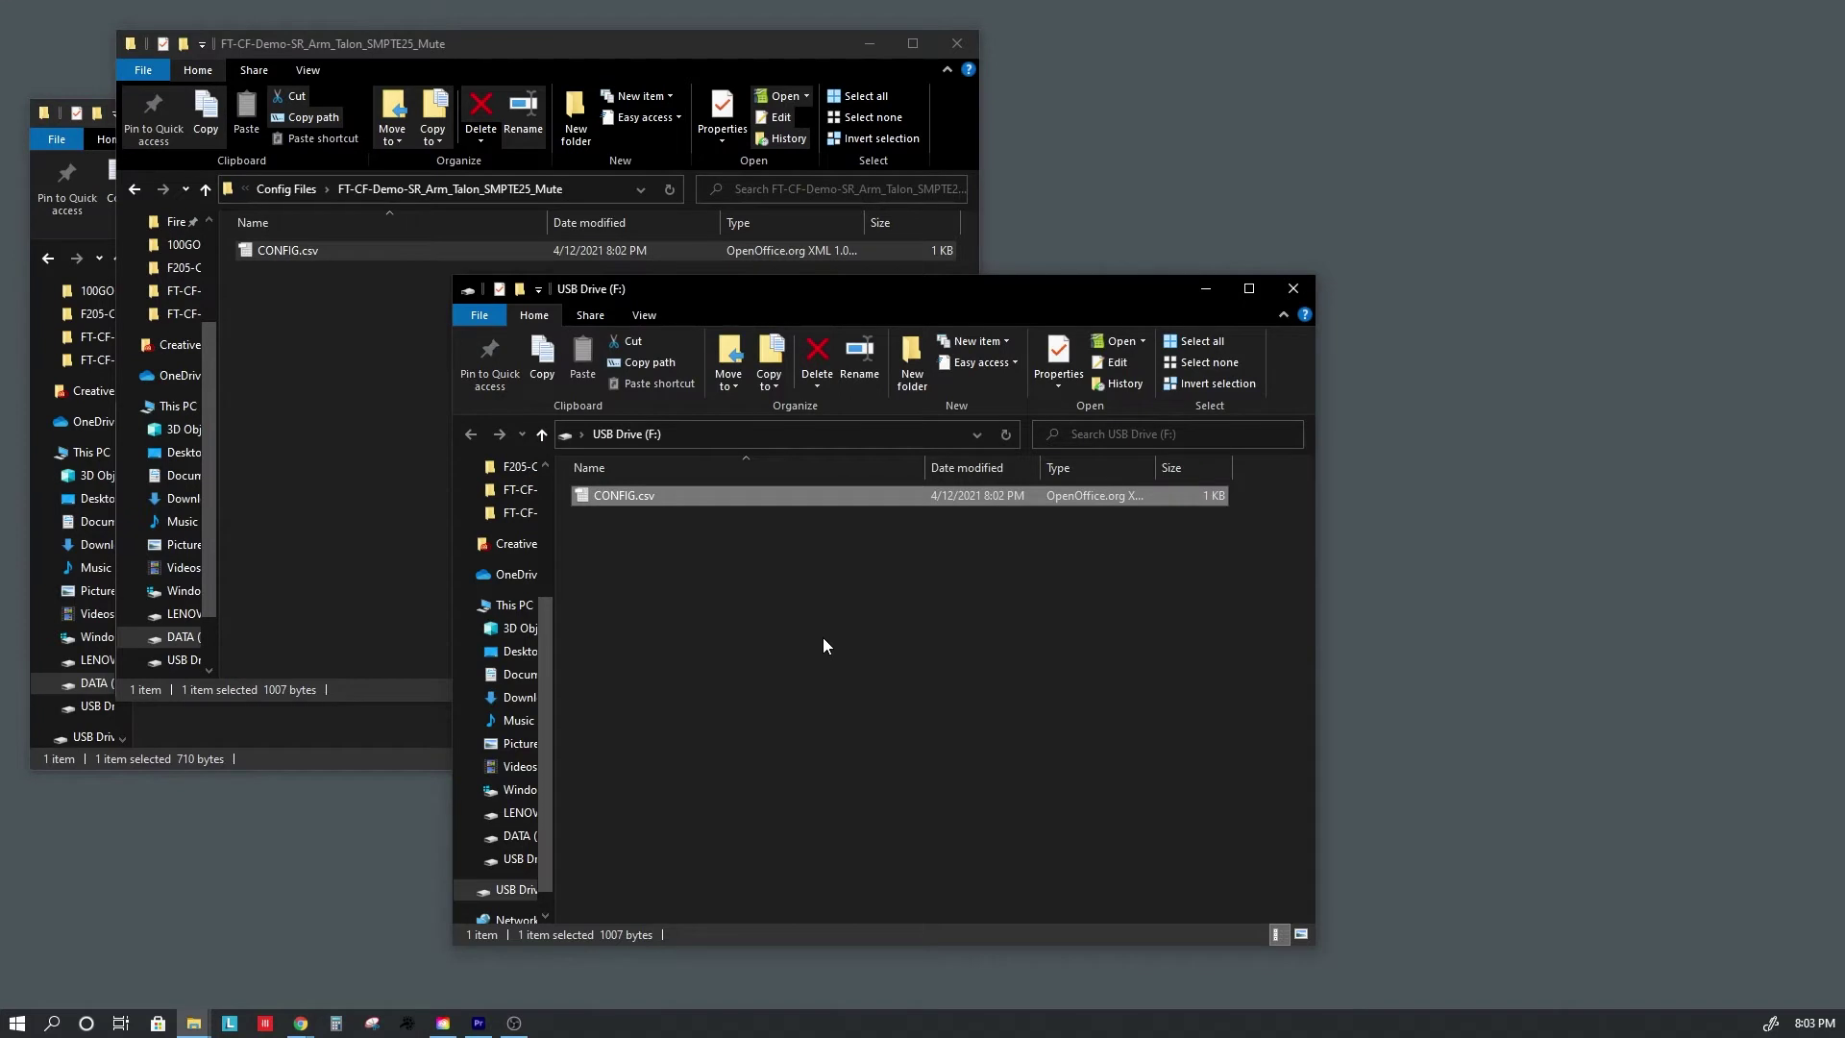
click(278, 726)
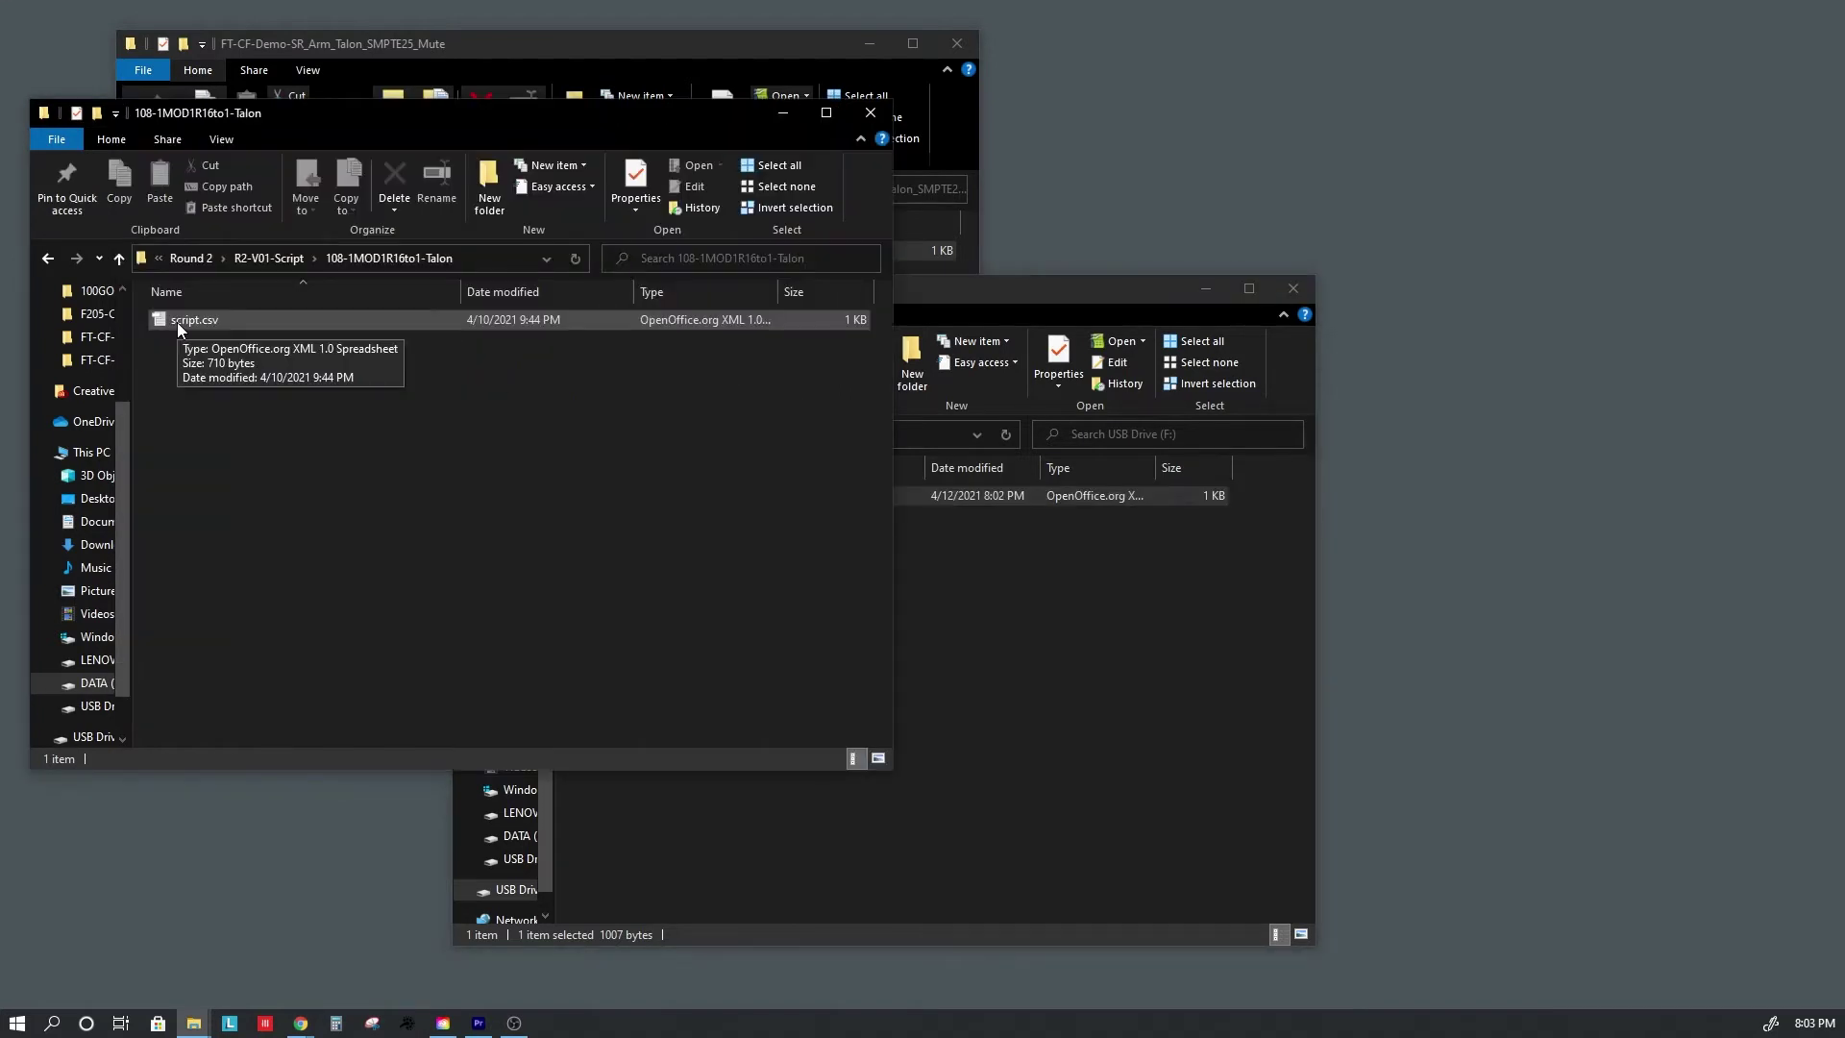
Copy script.csv onto USB Drive (F:) and close the drive's window.
drag(176, 321, 1050, 680)
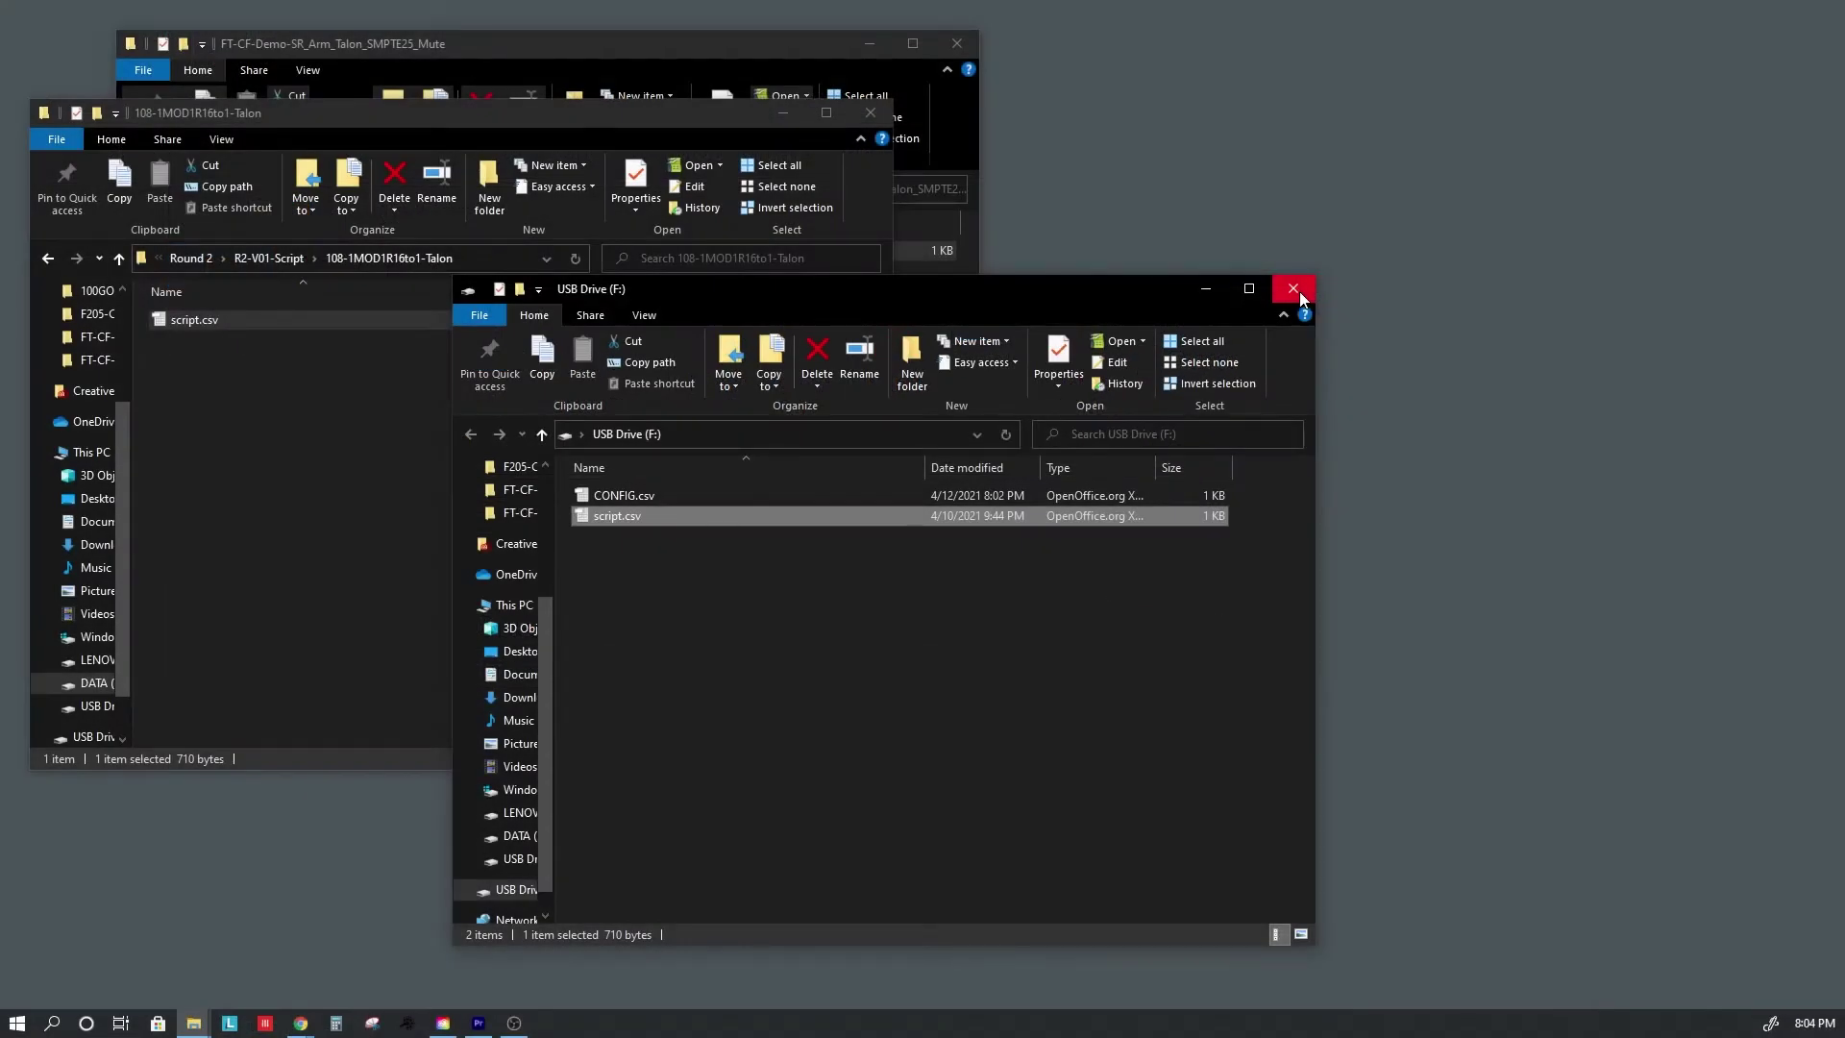
click(1293, 289)
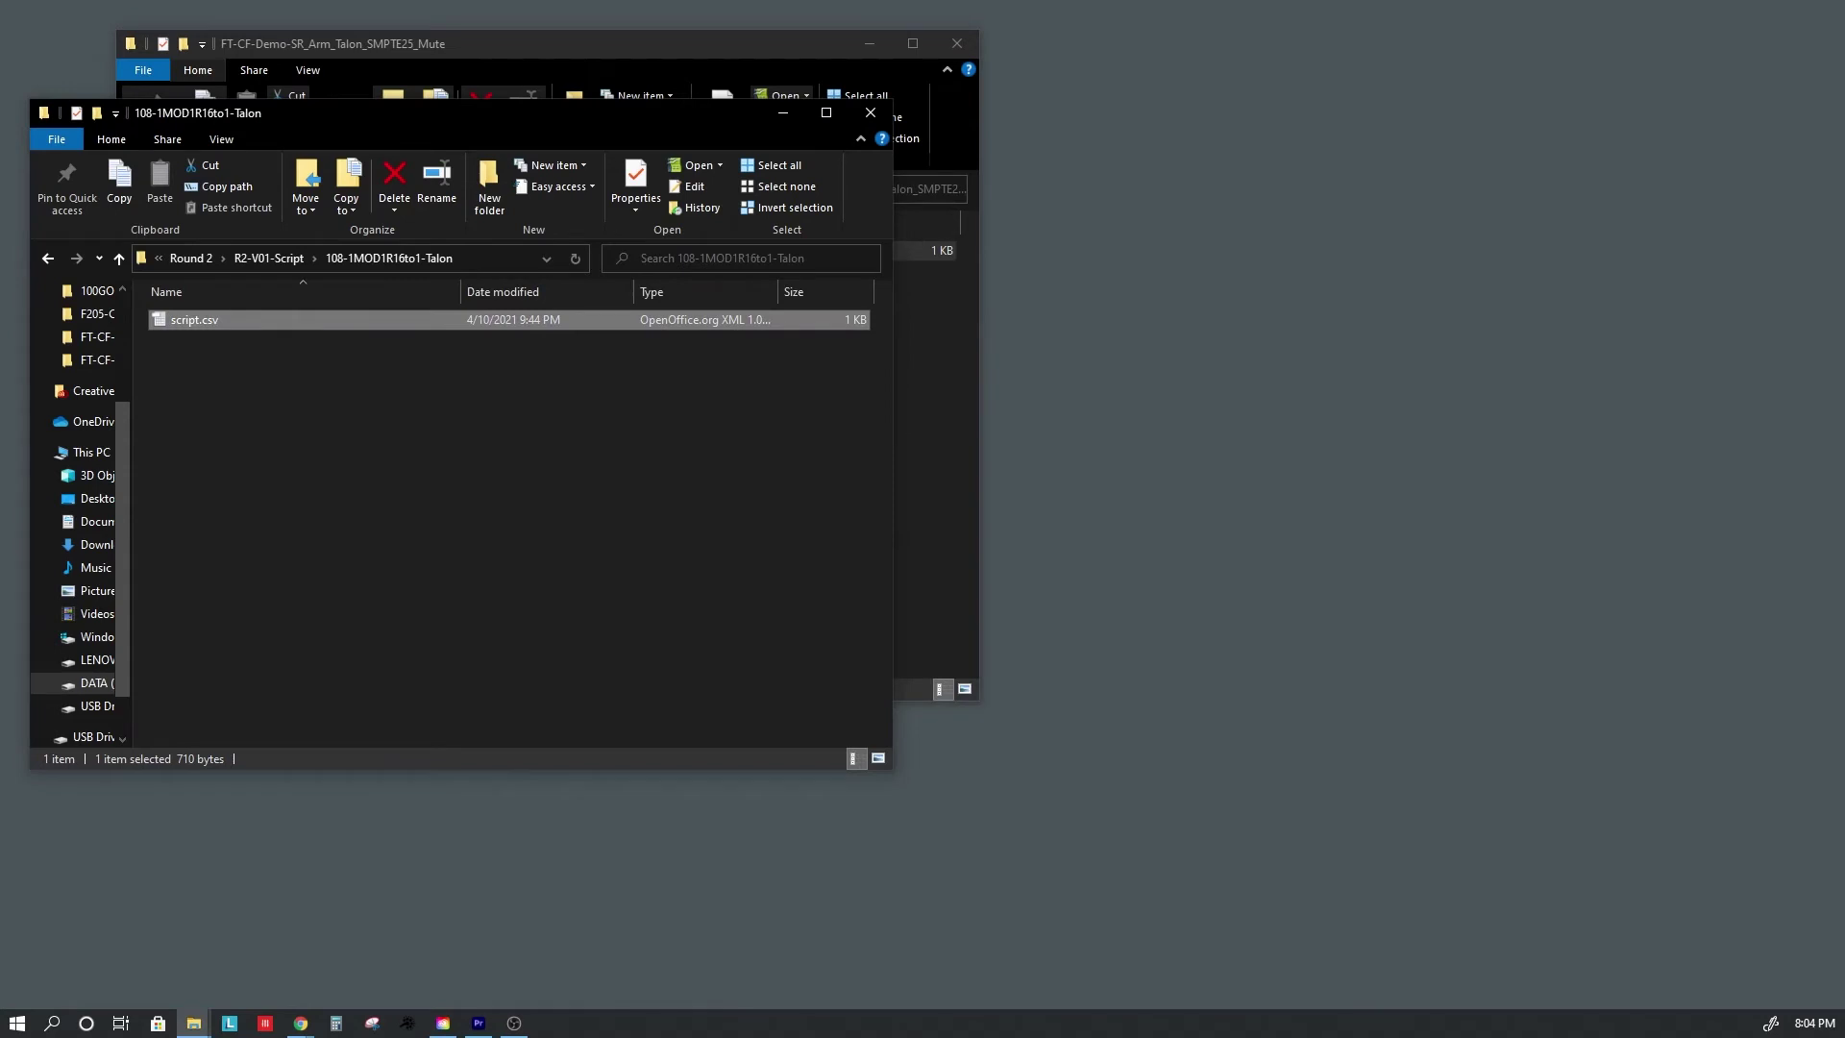